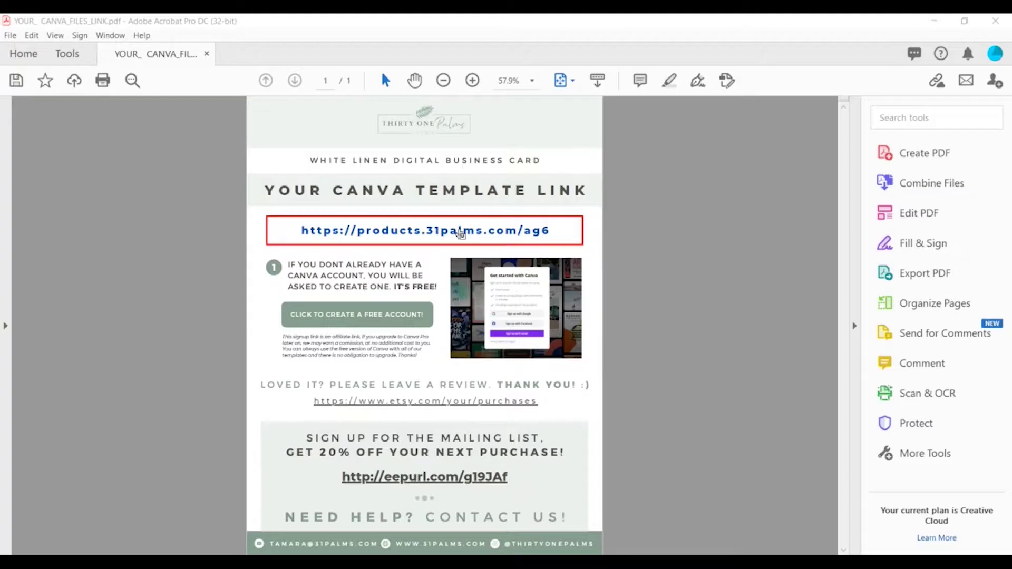
Preview the shared White Linen Slides template from the PDF link, dismiss Google sign-in, and return to Acrobat
{"action": "left_click", "coordinate": [460, 232]}
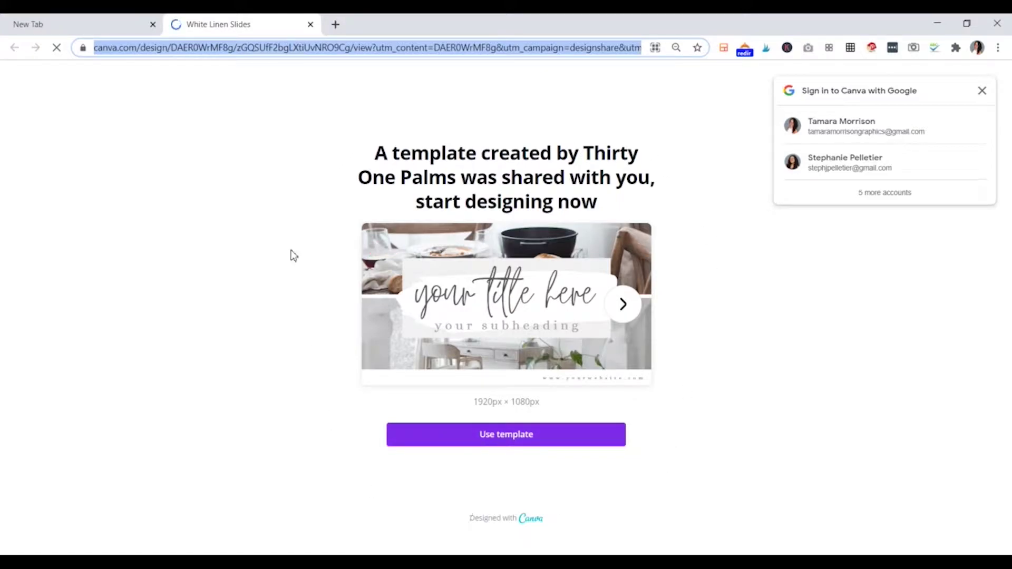
{"action": "left_click", "coordinate": [981, 90]}
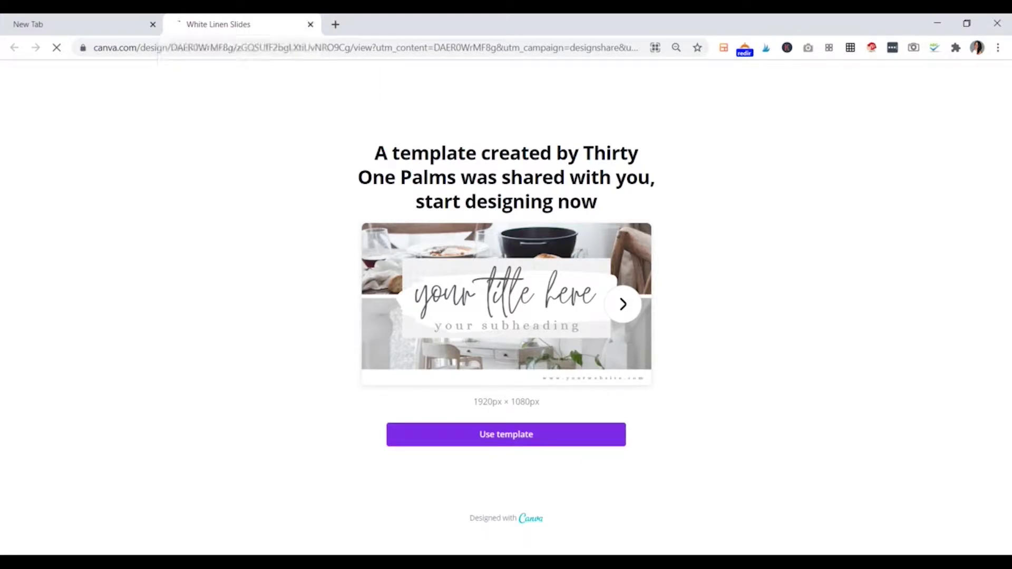
{"action": "key", "text": "alt+Tab"}
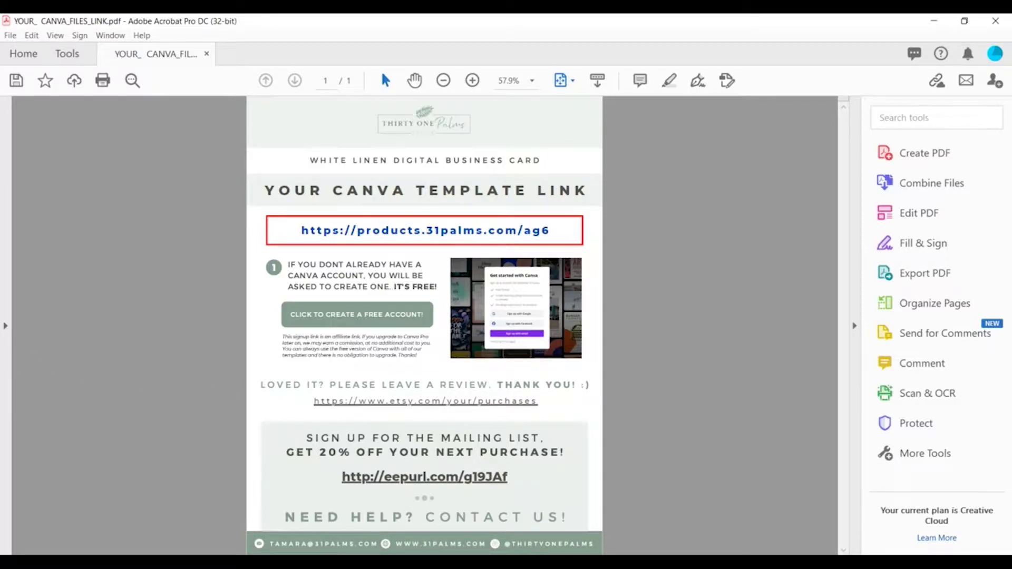
Start a Canva account sign-up with email, then open the Eucalyptus templates link from the PDF
{"action": "left_click", "coordinate": [716, 563]}
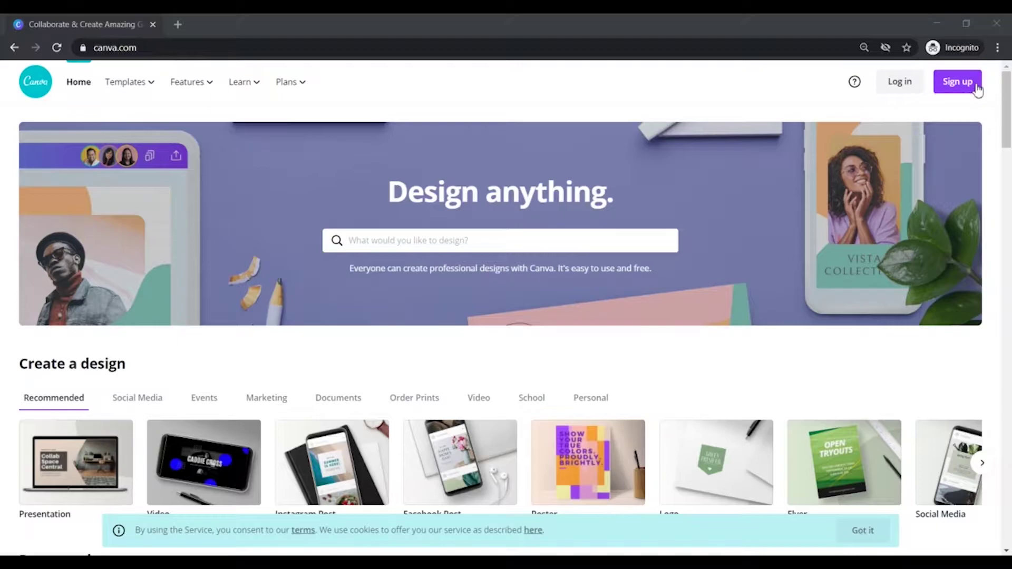
{"action": "left_click", "coordinate": [957, 91]}
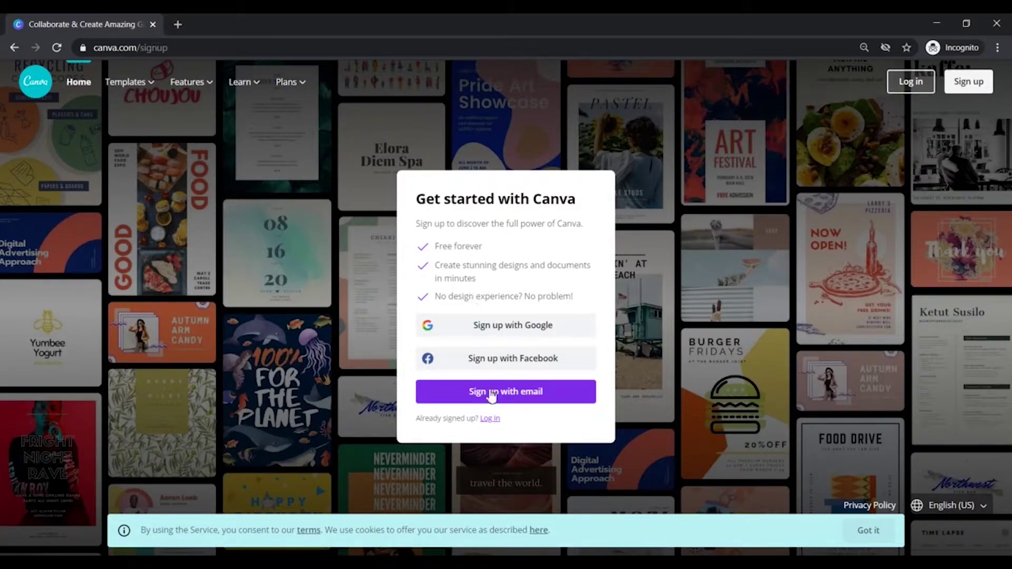
{"action": "left_click", "coordinate": [526, 398]}
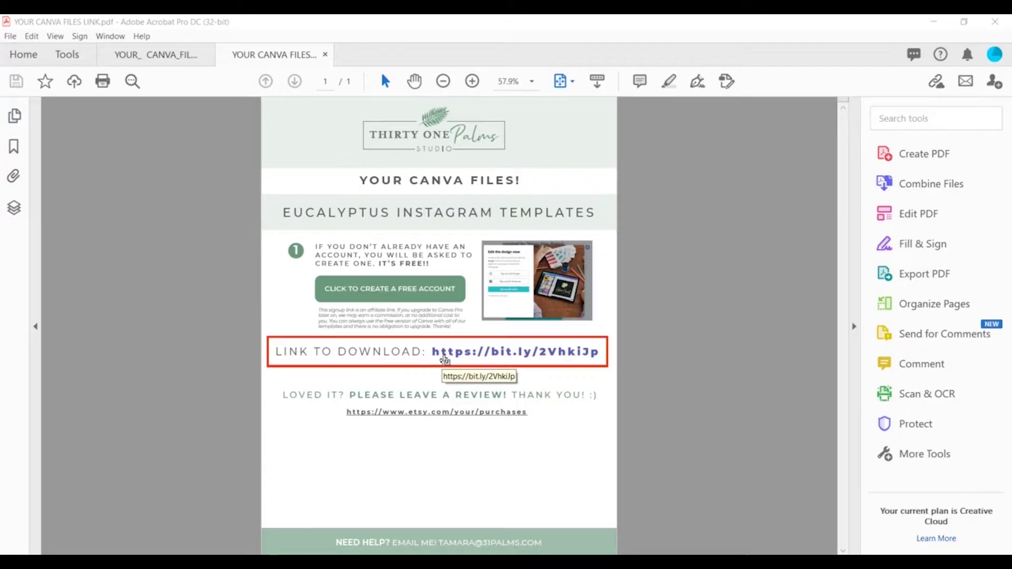
{"action": "left_click", "coordinate": [444, 358]}
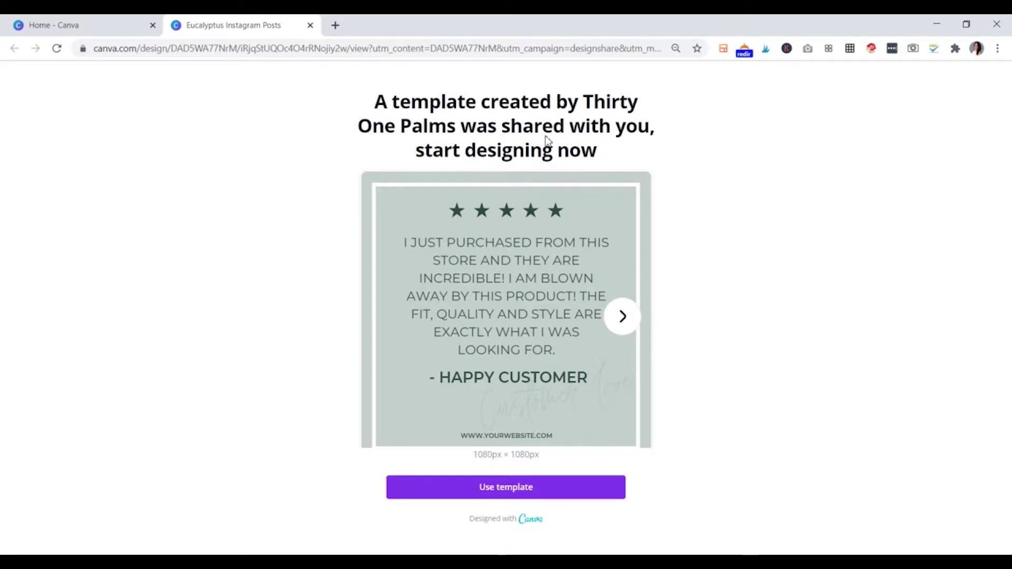
Page through the Eucalyptus Instagram Posts preview and create an editable copy with Use template
{"action": "left_click", "coordinate": [626, 322]}
{"action": "left_click", "coordinate": [626, 323]}
{"action": "left_click", "coordinate": [627, 323]}
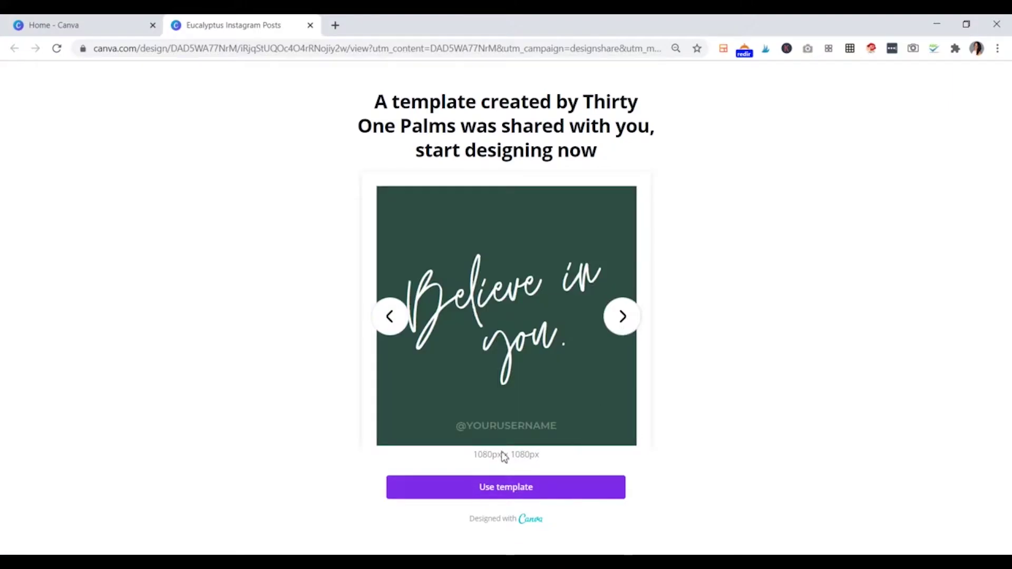
{"action": "left_click", "coordinate": [498, 493]}
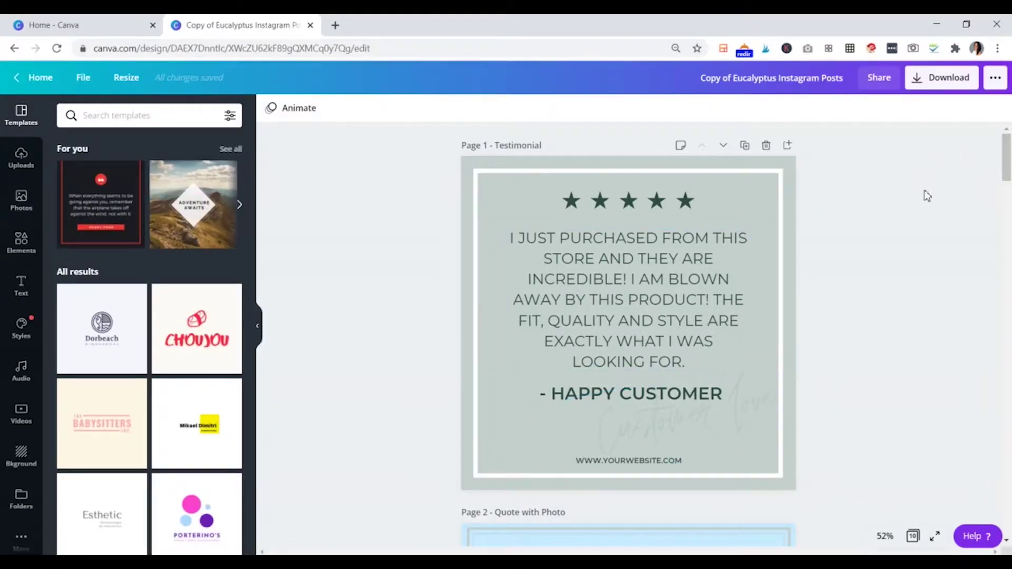
{"action": "left_click_drag", "start_coordinate": [1007, 179], "coordinate": [1010, 118]}
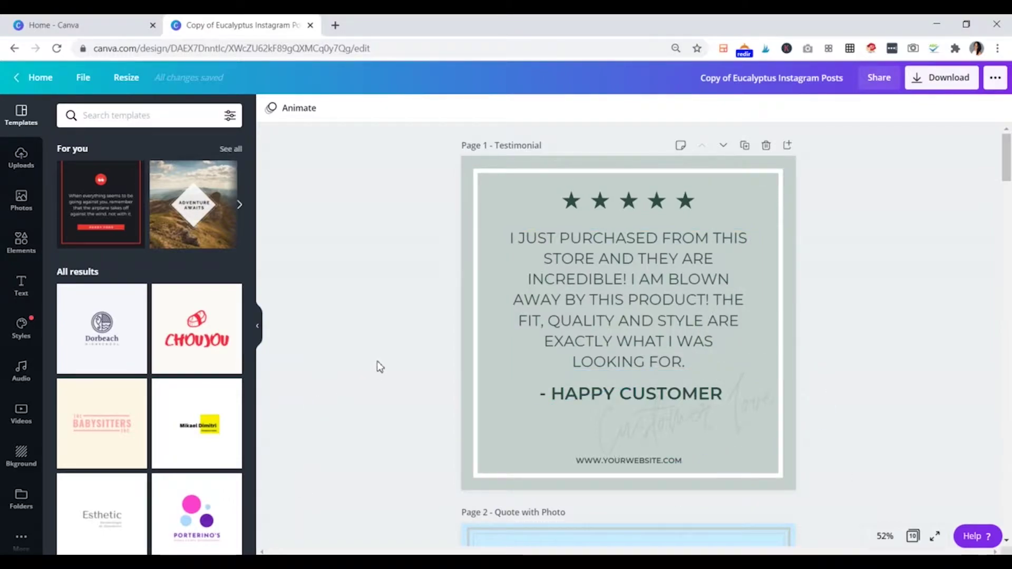
Select the Page 1 Testimonial background and show its colour choices
{"action": "left_click", "coordinate": [466, 188]}
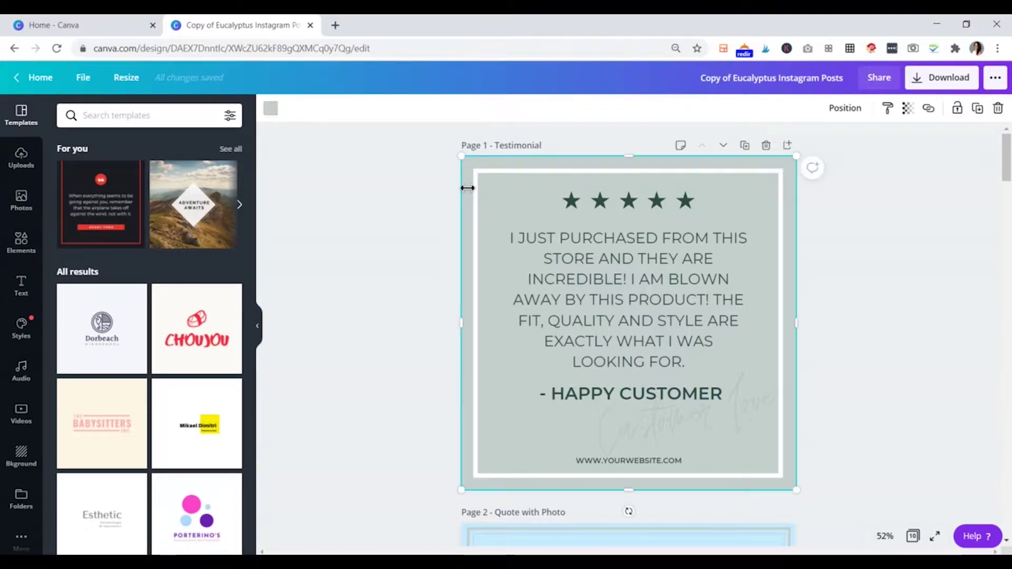
{"action": "left_click", "coordinate": [271, 110]}
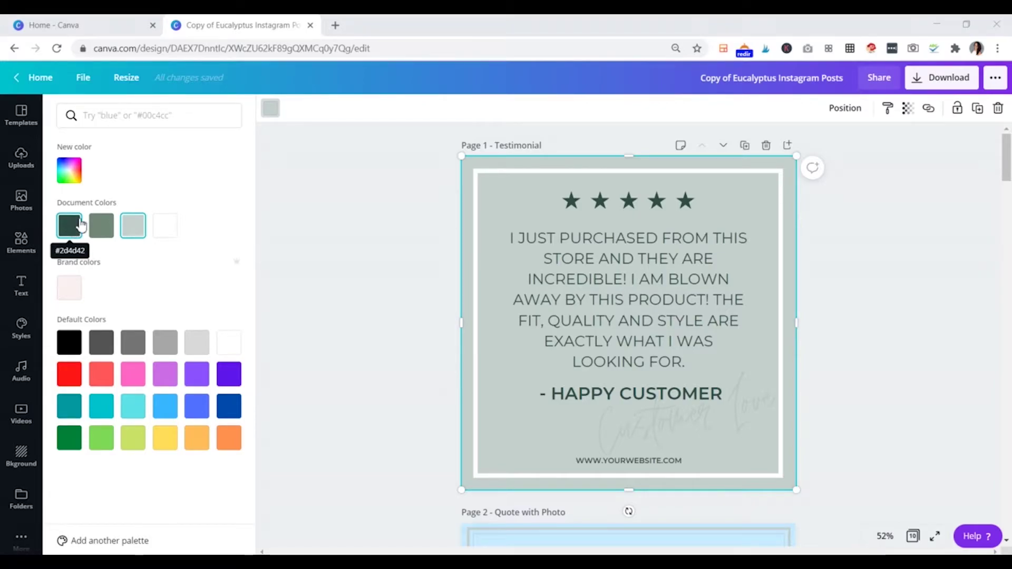
Open the custom colour picker and change the Testimonial background from #C4D0CC to dark green #2B5044
{"action": "scroll", "coordinate": [553, 290], "scroll_direction": "down", "scroll_amount": 15}
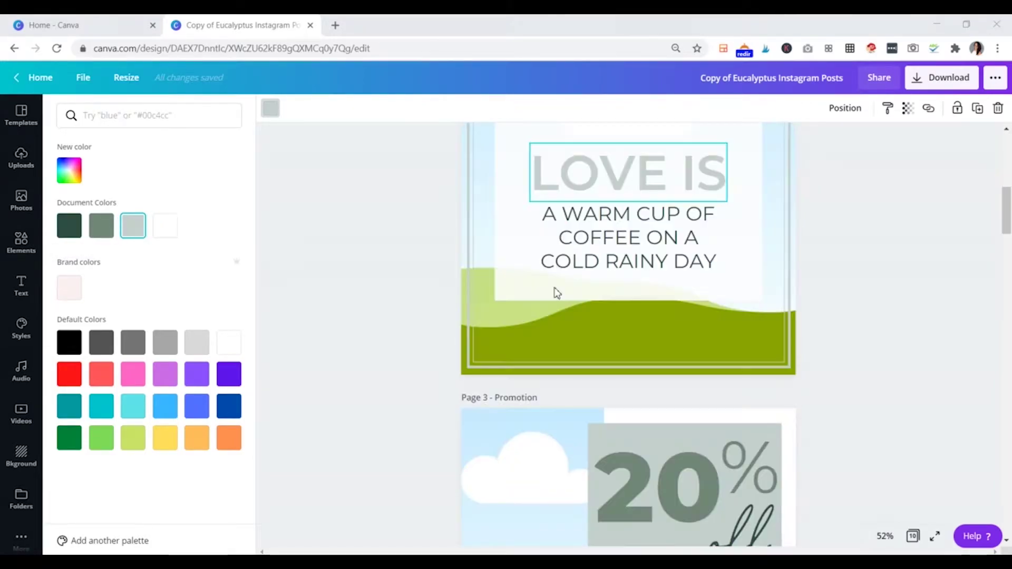
{"action": "scroll", "coordinate": [551, 289], "scroll_direction": "up", "scroll_amount": 10}
{"action": "scroll", "coordinate": [552, 289], "scroll_direction": "up", "scroll_amount": 5}
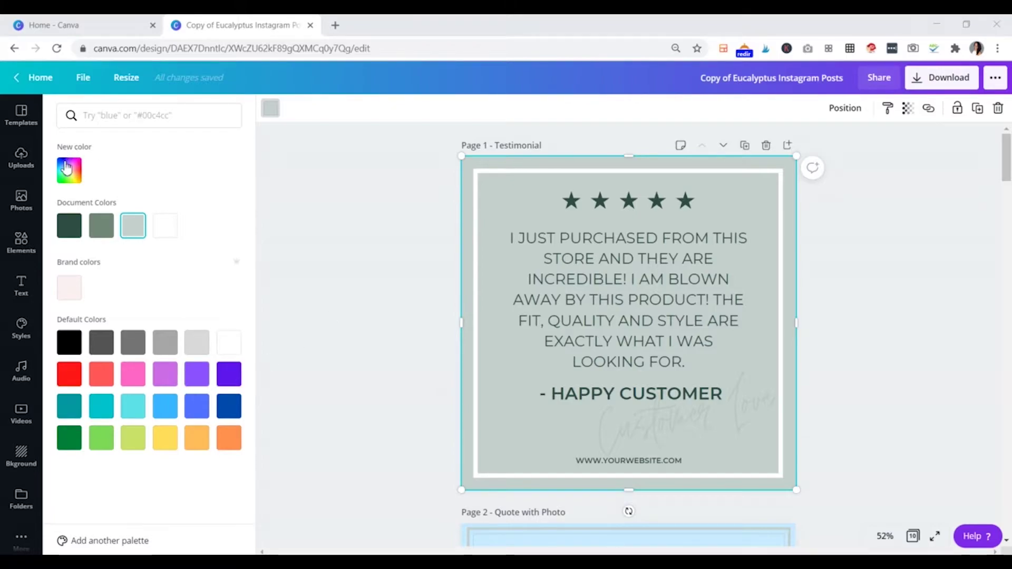
{"action": "left_click", "coordinate": [72, 177]}
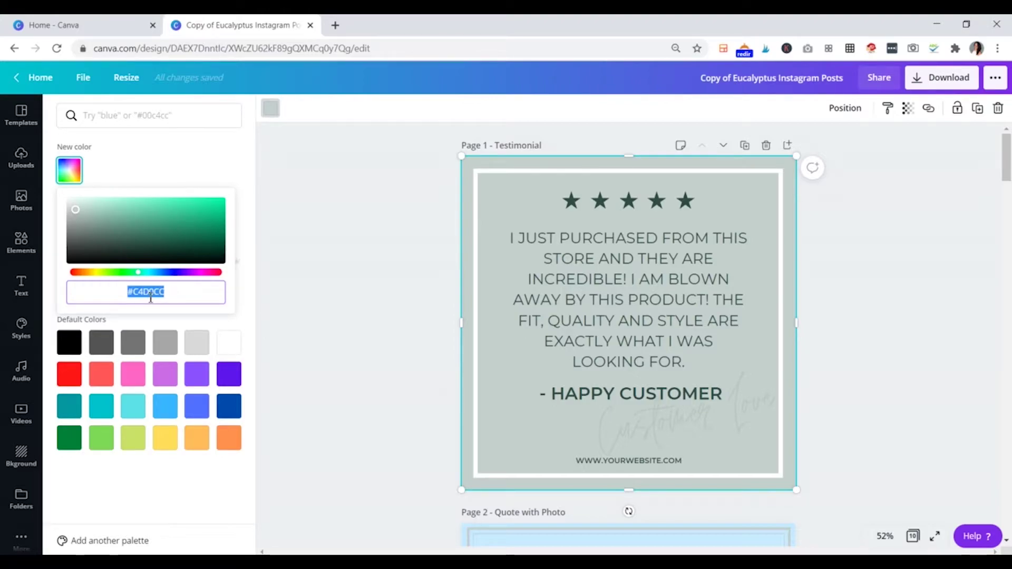
{"action": "left_click", "coordinate": [98, 211]}
Try several brighter and muted green shades for the Testimonial background
{"action": "left_click", "coordinate": [134, 213]}
{"action": "left_click", "coordinate": [138, 243]}
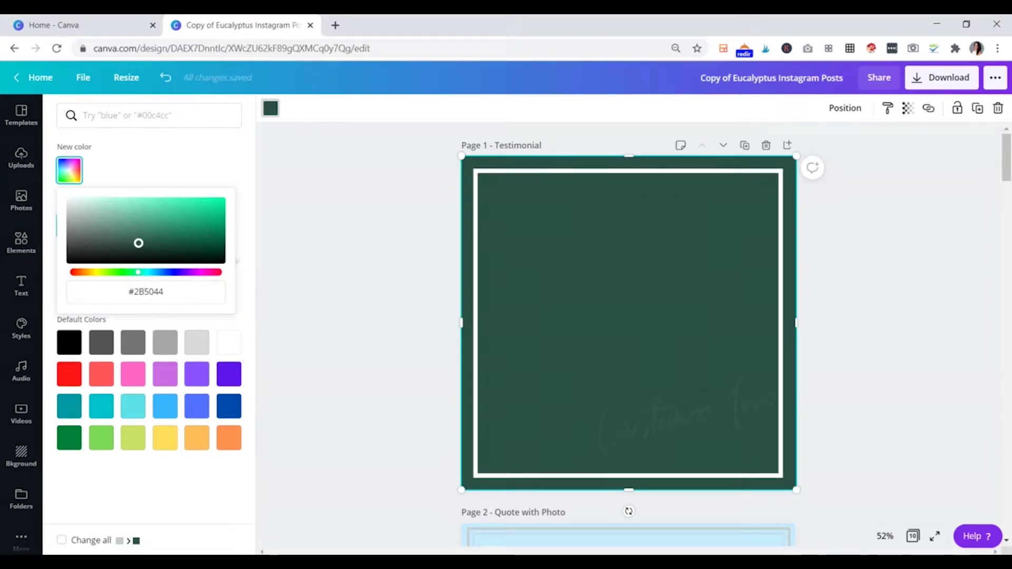
{"action": "left_click", "coordinate": [192, 214]}
{"action": "left_click", "coordinate": [178, 212]}
{"action": "left_click", "coordinate": [141, 231]}
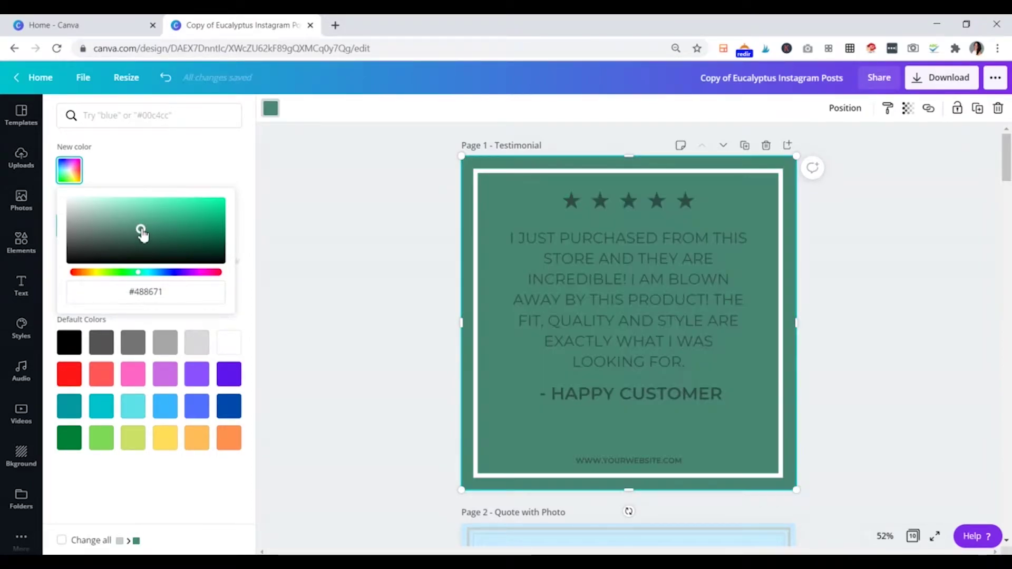
{"action": "left_click", "coordinate": [120, 219]}
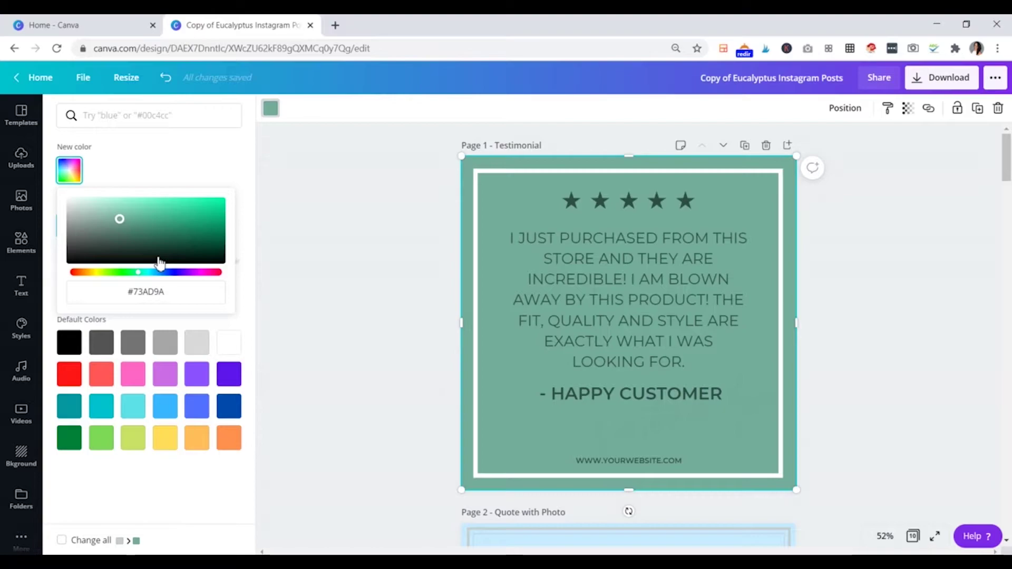
Shift the background hue through cyan to light blue #BEE6FF and close the picker
{"action": "left_click", "coordinate": [134, 292]}
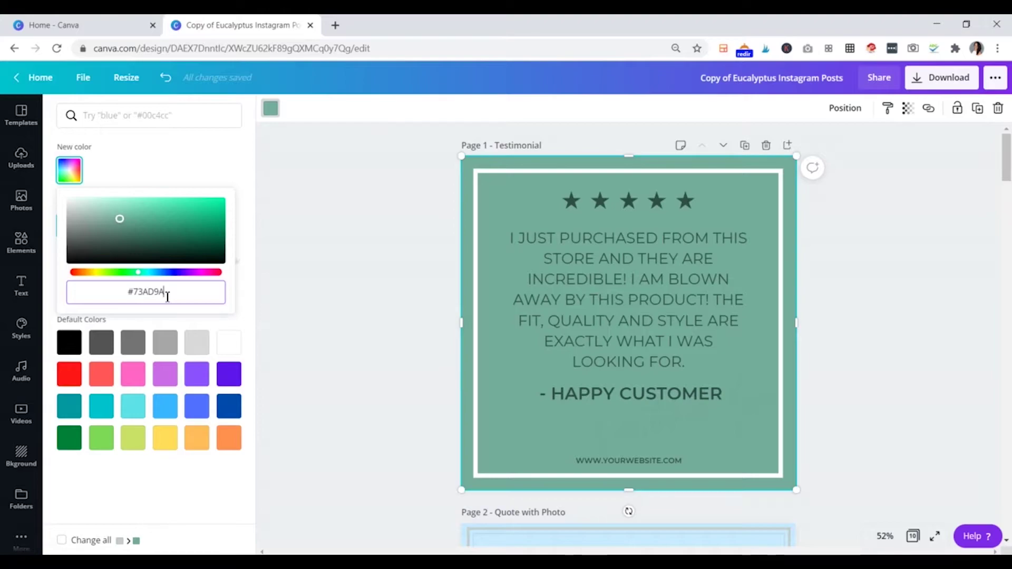
{"action": "left_click", "coordinate": [145, 208]}
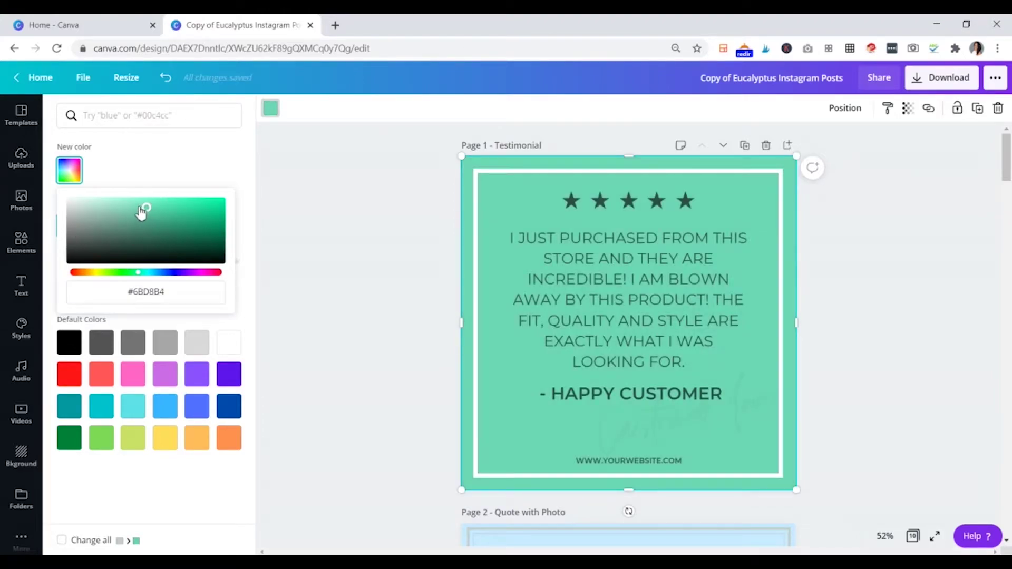
{"action": "left_click", "coordinate": [133, 207]}
{"action": "mouse_move", "coordinate": [138, 272]}
{"action": "left_mouse_down"}
{"action": "mouse_move", "coordinate": [202, 278]}
{"action": "mouse_move", "coordinate": [118, 280]}
{"action": "mouse_move", "coordinate": [155, 281]}
{"action": "left_mouse_up"}
{"action": "left_click", "coordinate": [152, 207]}
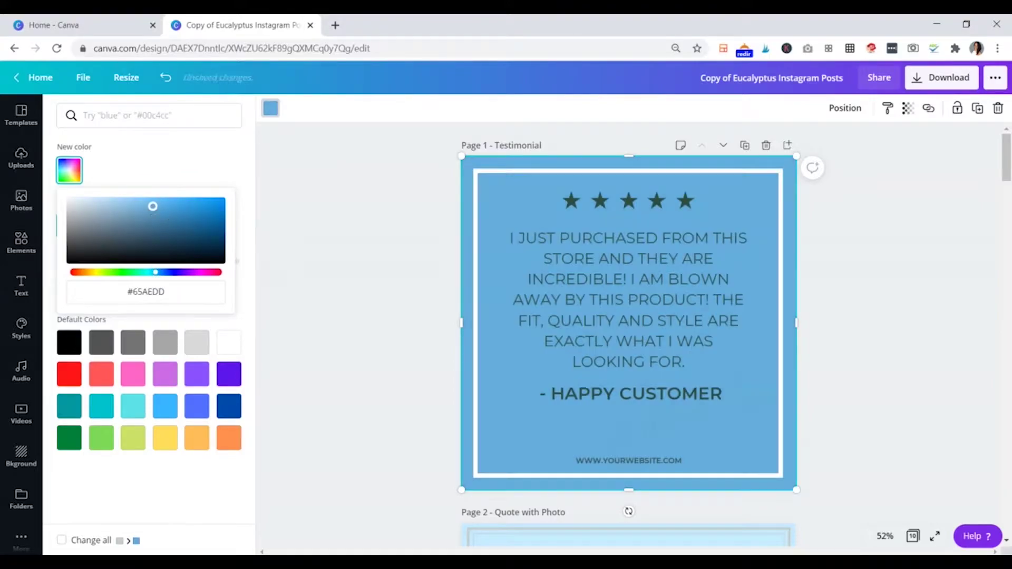
{"action": "left_click", "coordinate": [186, 217]}
{"action": "left_click", "coordinate": [193, 211]}
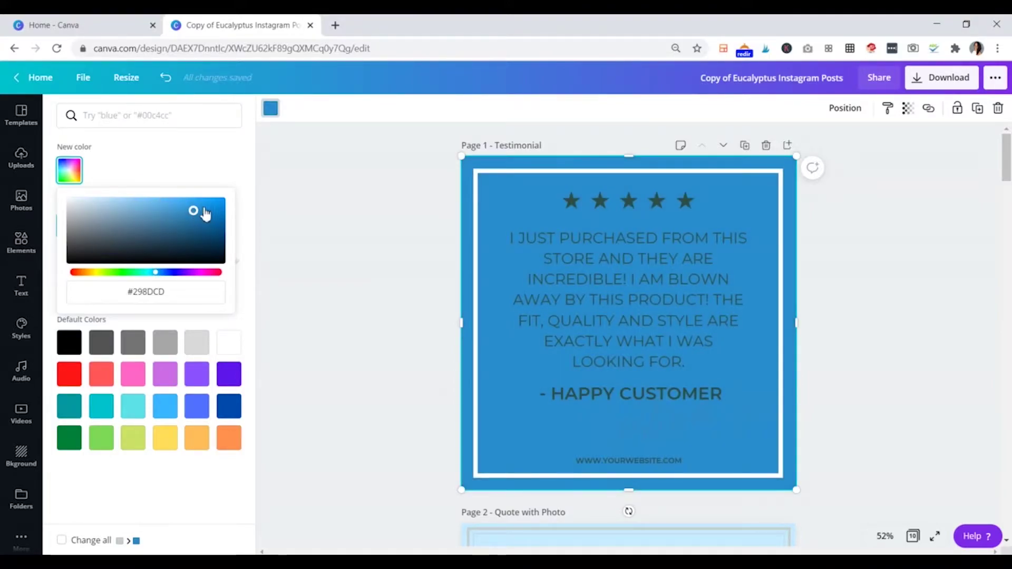
{"action": "left_click", "coordinate": [203, 205]}
{"action": "left_click_drag", "start_coordinate": [187, 205], "coordinate": [105, 204]}
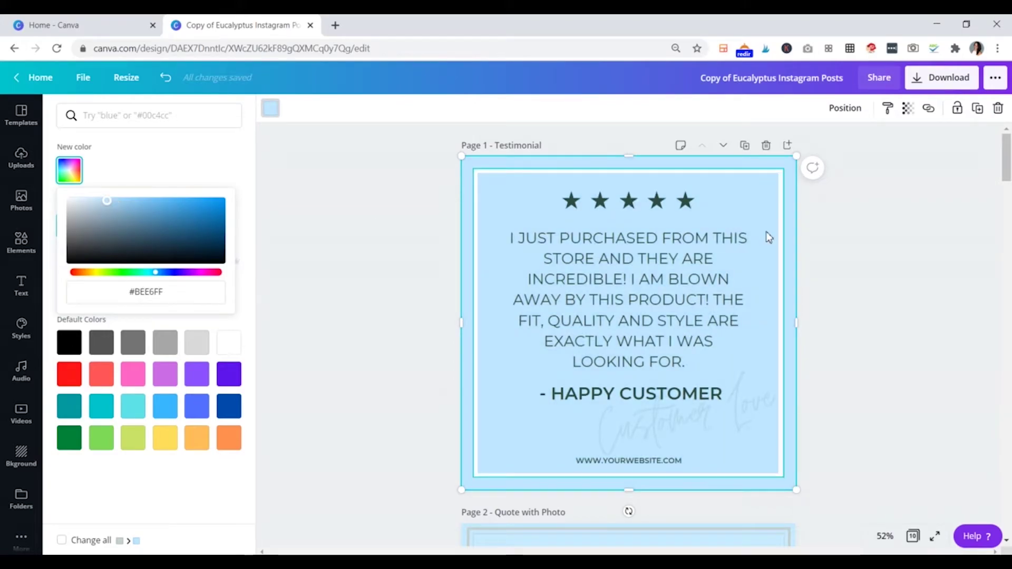
{"action": "left_click", "coordinate": [304, 210]}
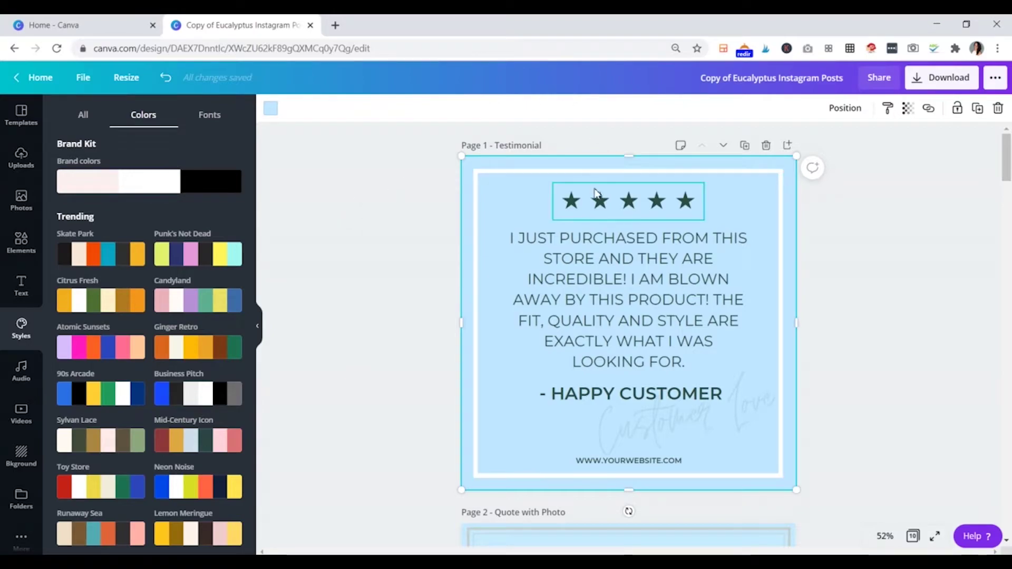
Colour each of the five rating stars Cobalt blue, then deselect the star group
{"action": "left_click", "coordinate": [629, 203]}
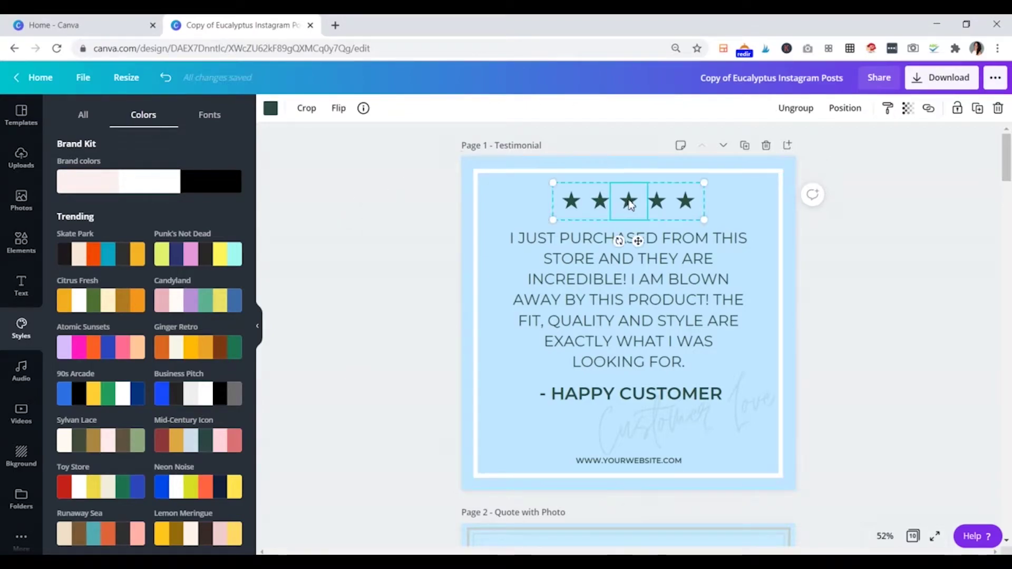
{"action": "left_click", "coordinate": [274, 113]}
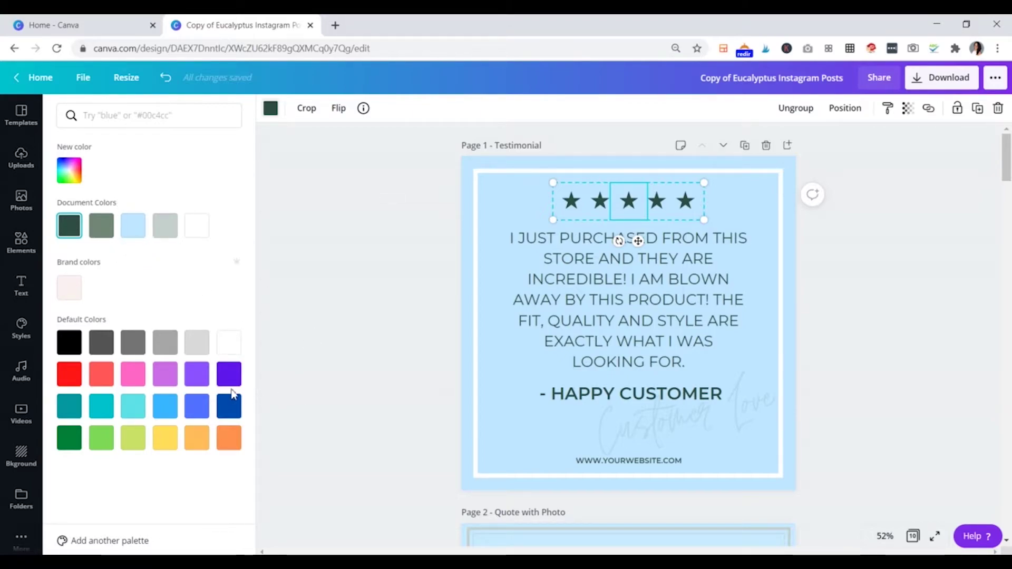
{"action": "left_click", "coordinate": [228, 409]}
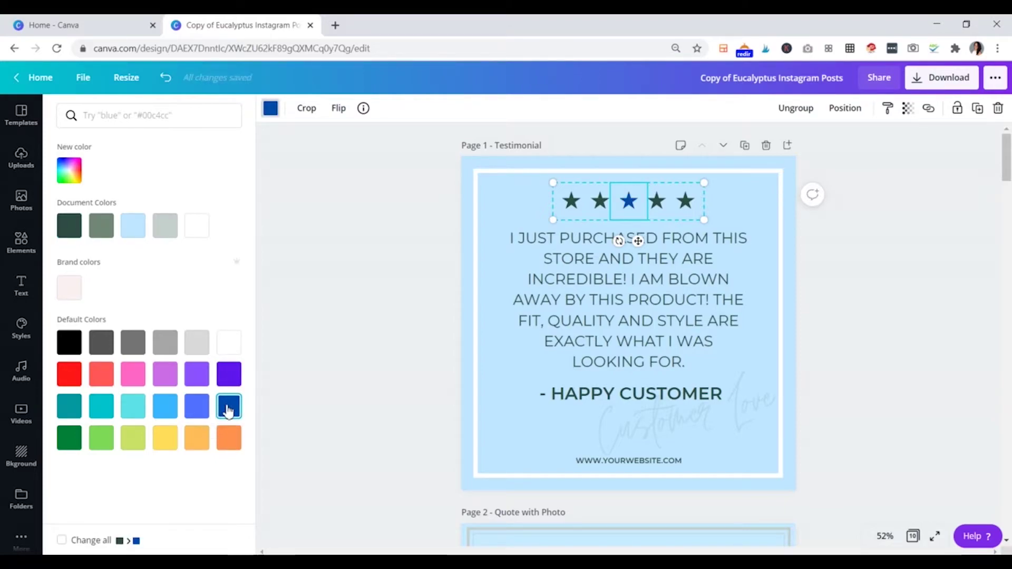
{"action": "key", "text": "shift+Tab"}
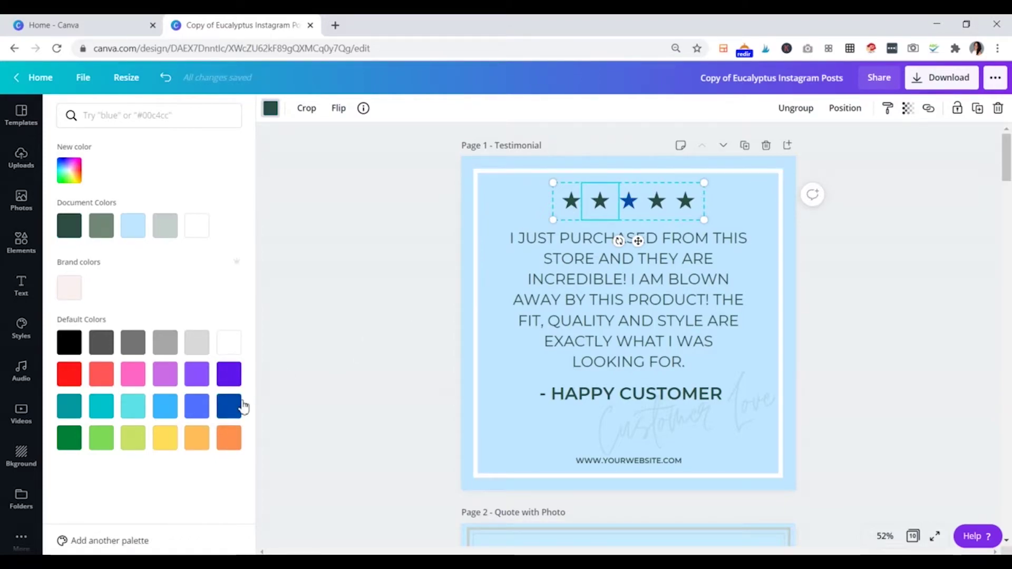
{"action": "left_click", "coordinate": [241, 406]}
{"action": "left_click", "coordinate": [579, 204]}
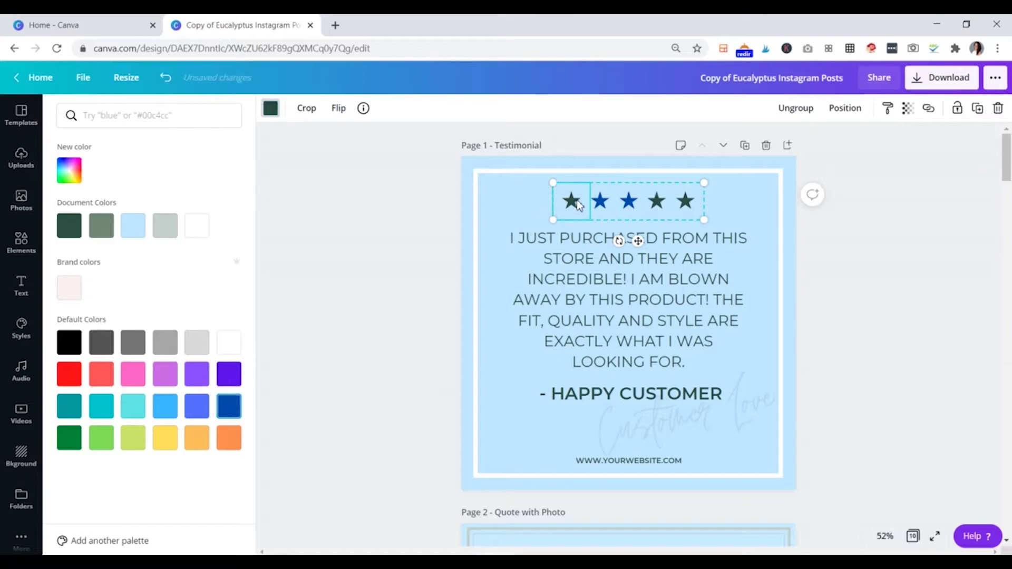
{"action": "left_click", "coordinate": [228, 406]}
{"action": "left_click", "coordinate": [662, 206]}
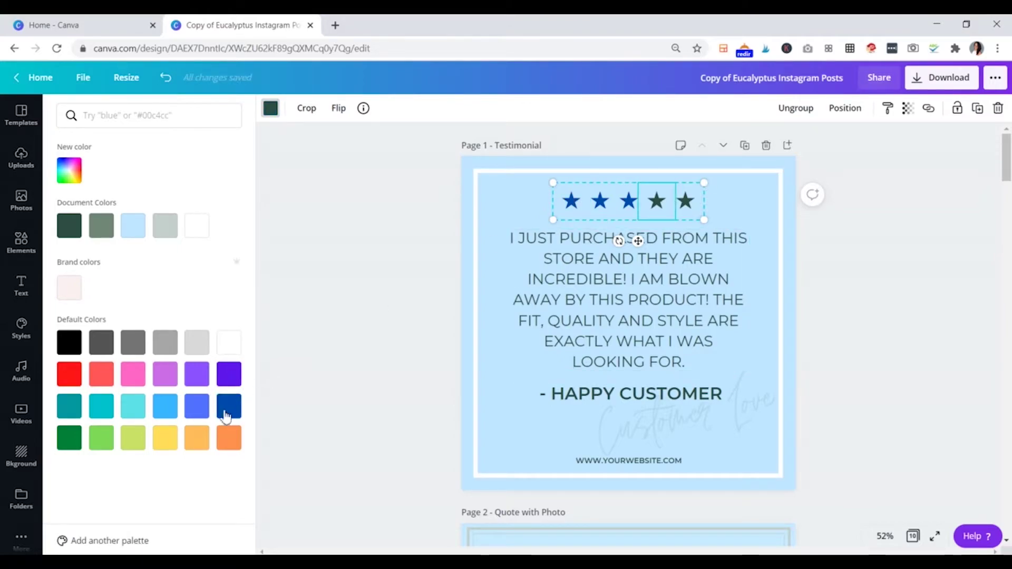
{"action": "left_click", "coordinate": [228, 406]}
{"action": "left_click", "coordinate": [687, 210]}
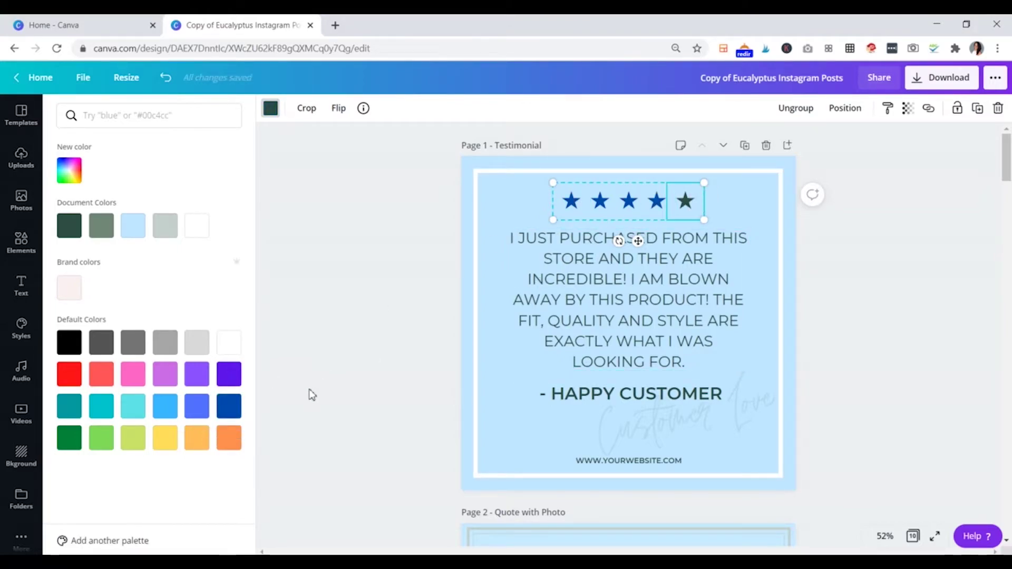
{"action": "left_click", "coordinate": [229, 406]}
{"action": "key", "text": "Escape"}
{"action": "left_click", "coordinate": [948, 279]}
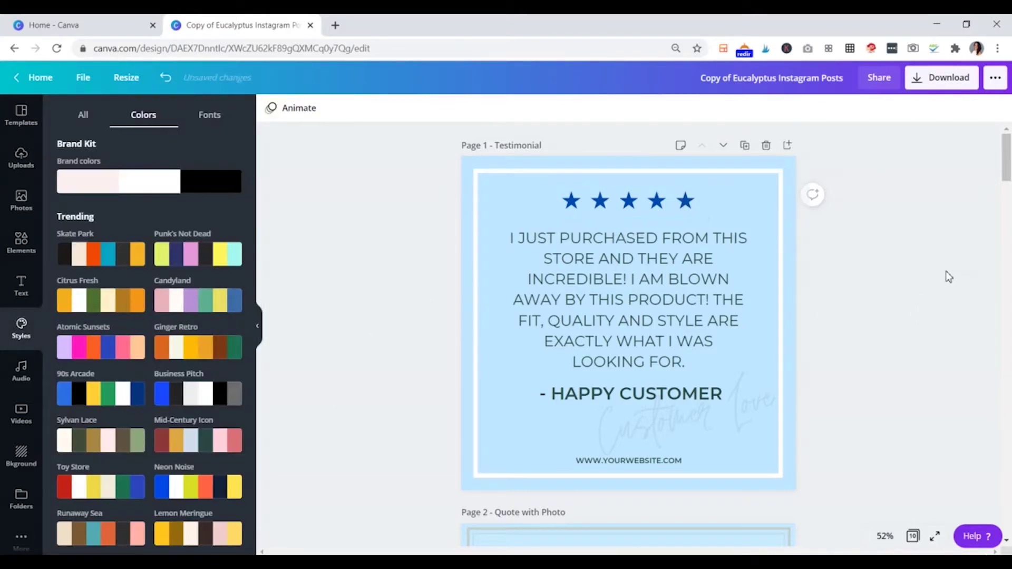
{"action": "left_click", "coordinate": [583, 253]}
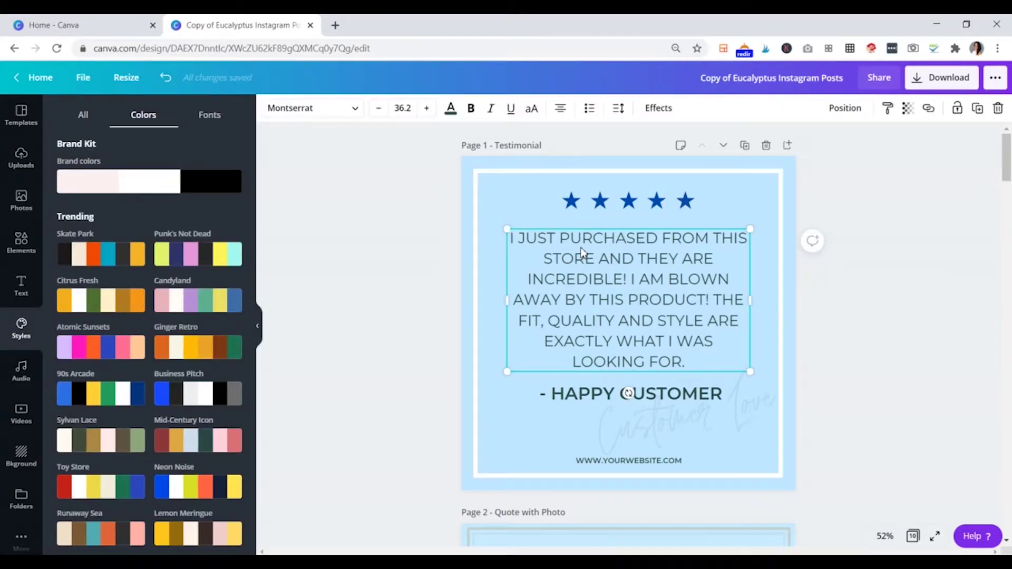
{"action": "left_click", "coordinate": [560, 114]}
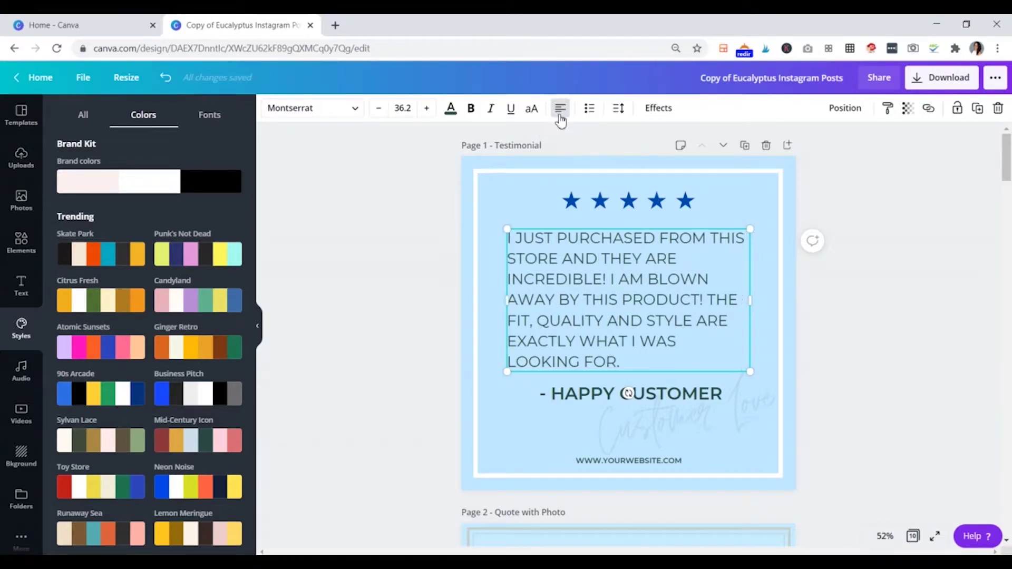
{"action": "left_click", "coordinate": [561, 114]}
{"action": "left_click", "coordinate": [562, 114]}
{"action": "left_click", "coordinate": [562, 114]}
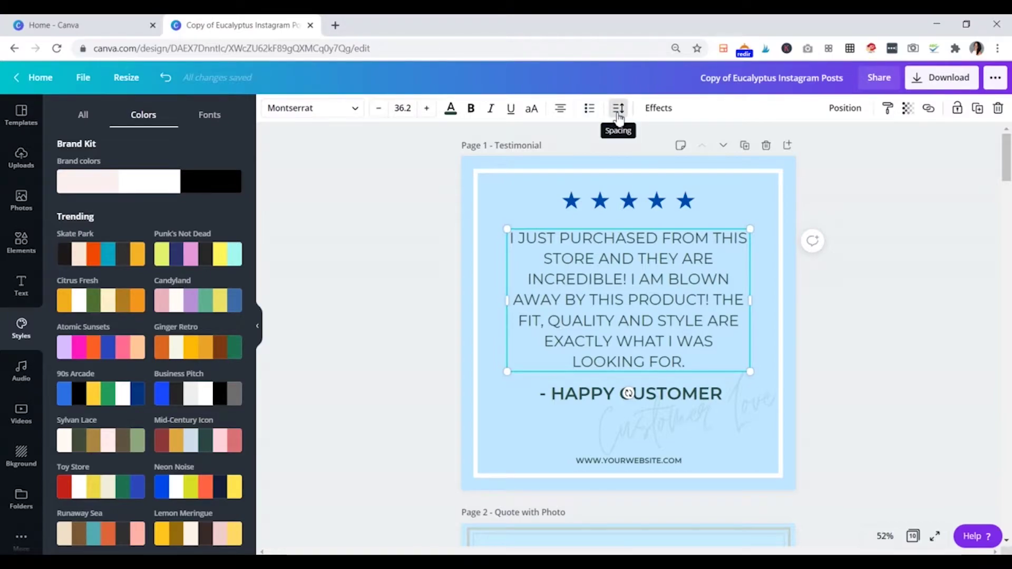
Make the testimonial paragraph blue, HAPPY CUSTOMER black, and the Customer Love script cobalt blue
{"action": "left_click", "coordinate": [450, 108]}
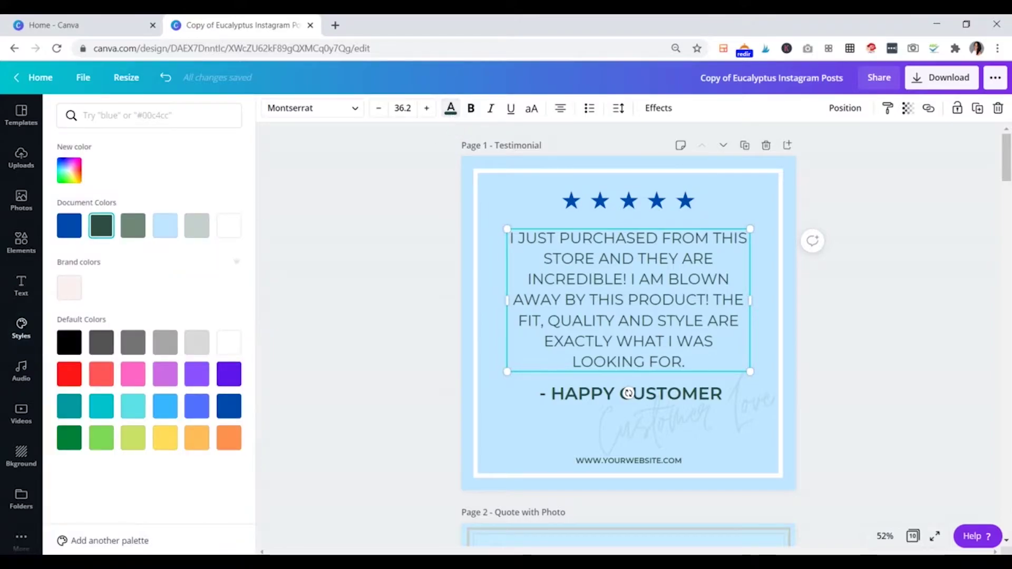
{"action": "left_click", "coordinate": [65, 231]}
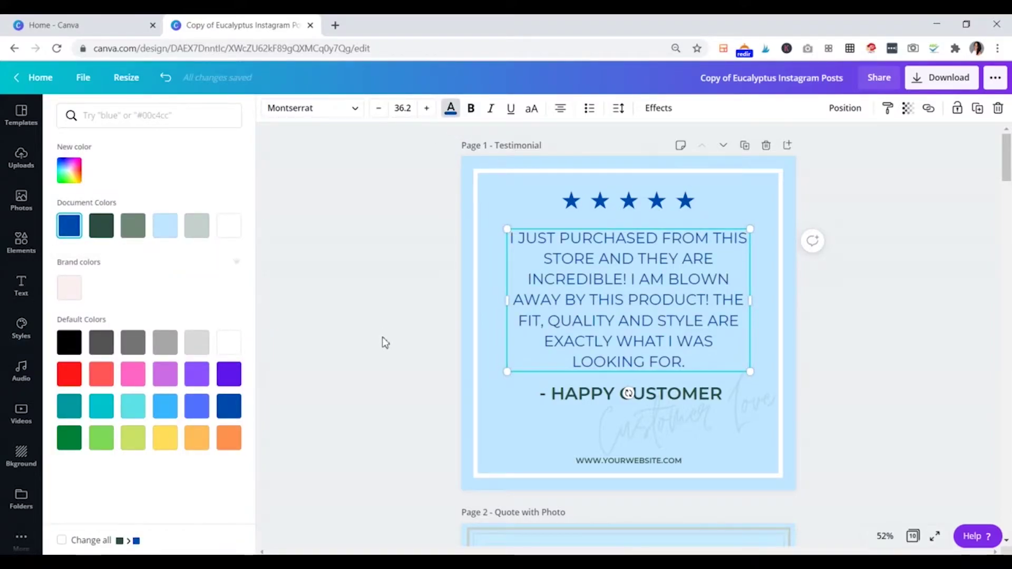
{"action": "left_click", "coordinate": [550, 394]}
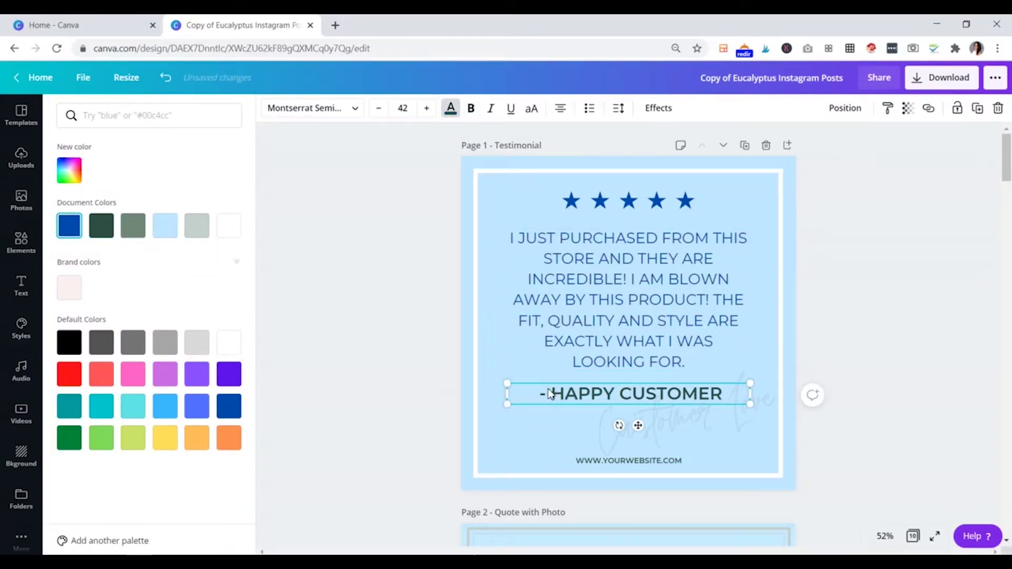
{"action": "left_click", "coordinate": [68, 341]}
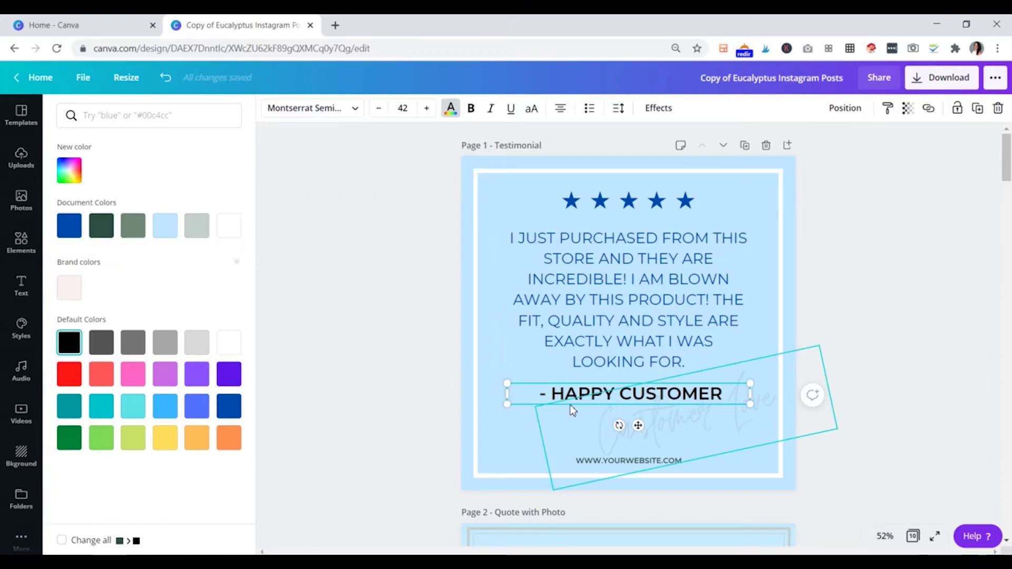
{"action": "left_click", "coordinate": [662, 431]}
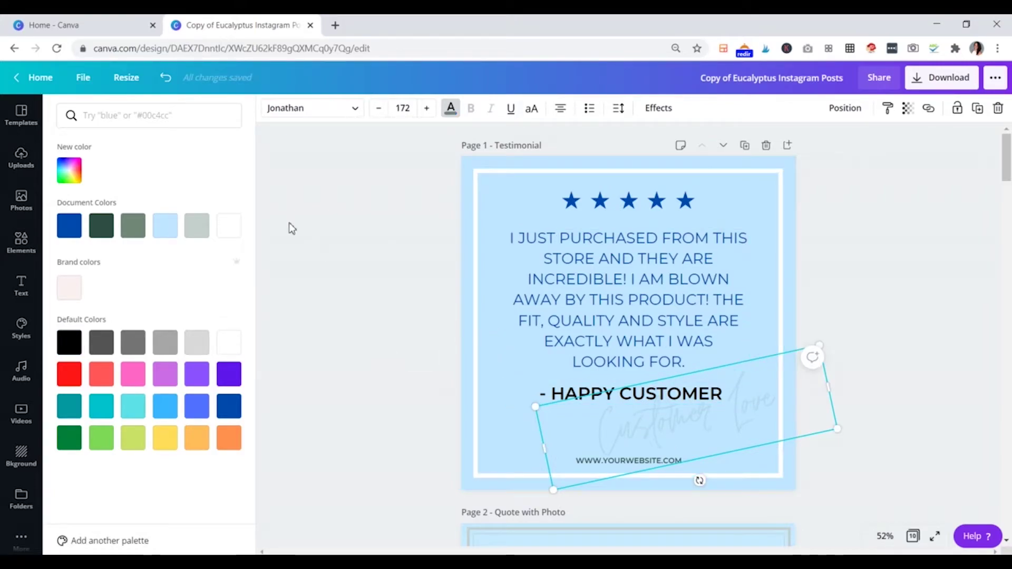
{"action": "left_click", "coordinate": [77, 232]}
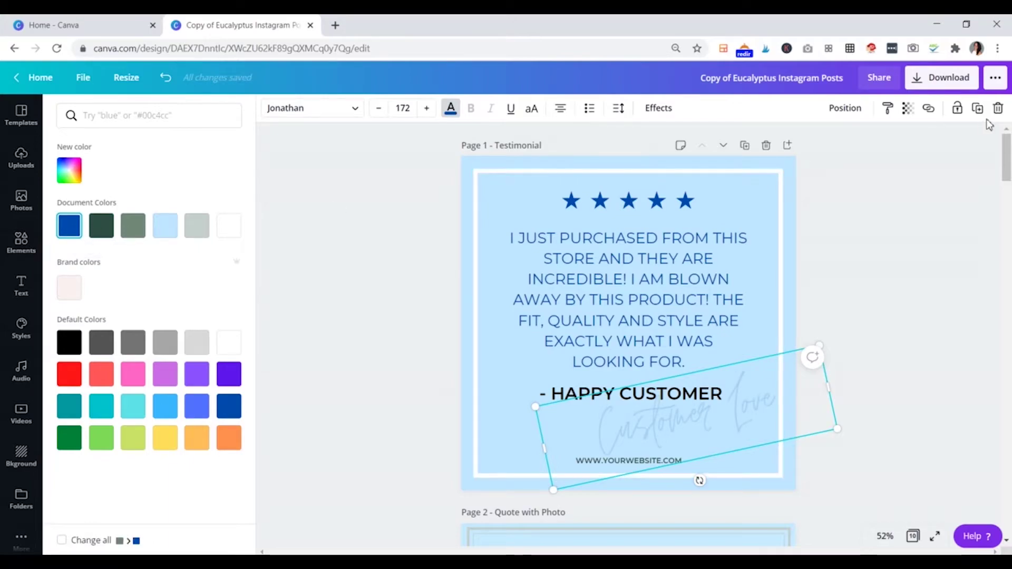
{"action": "left_click", "coordinate": [907, 111]}
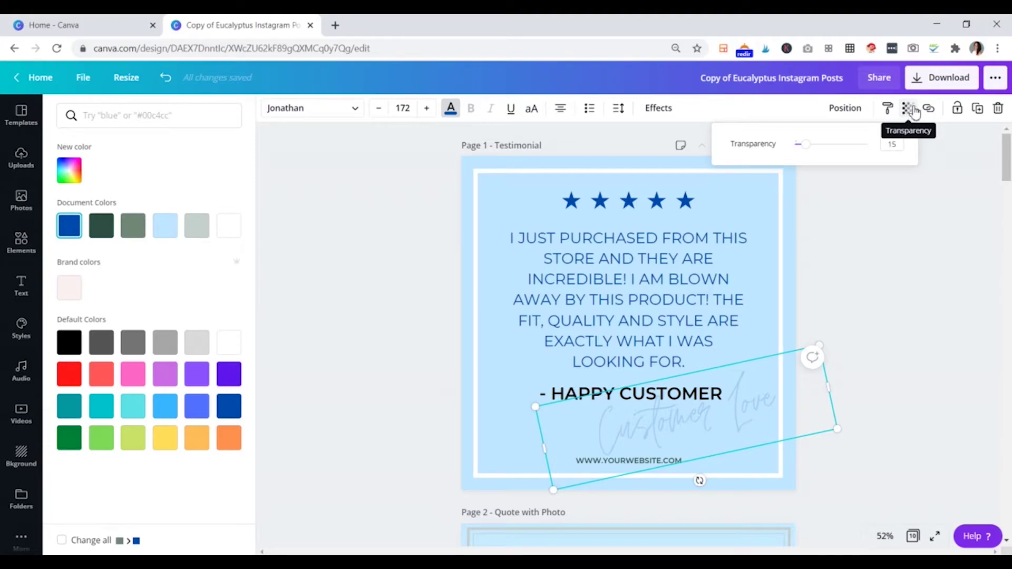
Set the Customer Love script's transparency to 12
{"action": "mouse_move", "coordinate": [810, 149]}
{"action": "left_mouse_down"}
{"action": "mouse_move", "coordinate": [843, 153]}
{"action": "mouse_move", "coordinate": [806, 162]}
{"action": "left_mouse_up"}
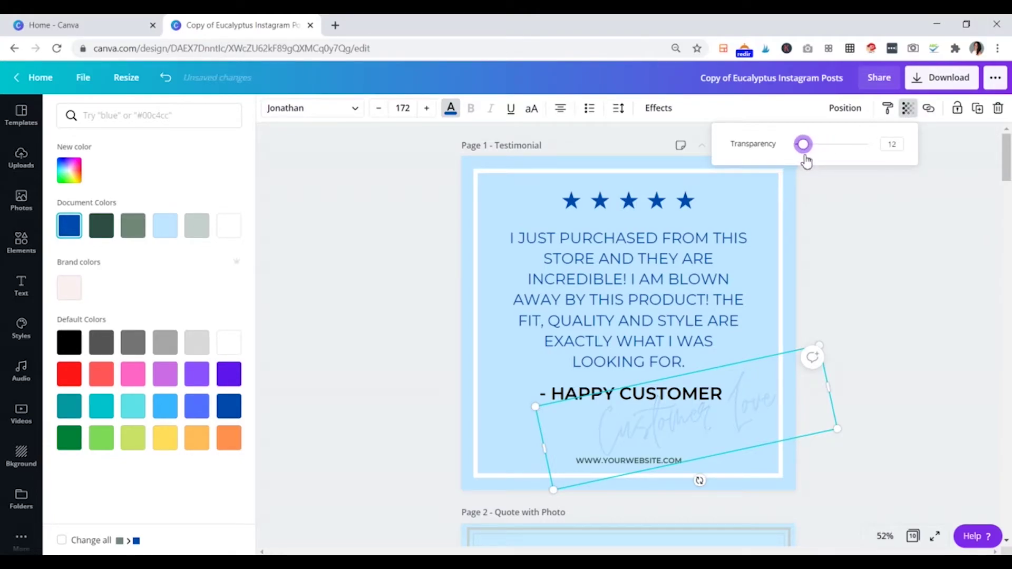
{"action": "left_click", "coordinate": [918, 303]}
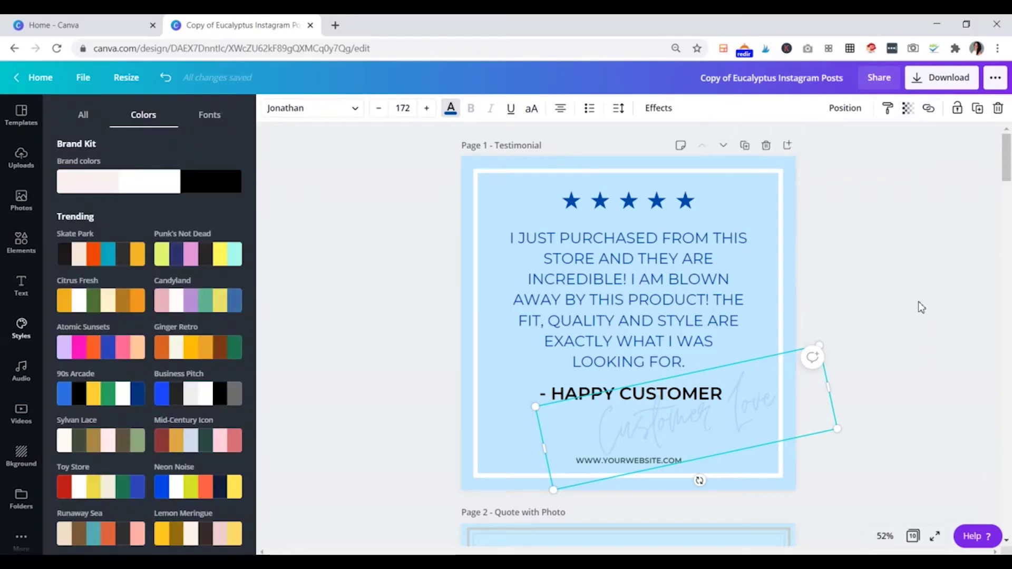
{"action": "left_click", "coordinate": [873, 280]}
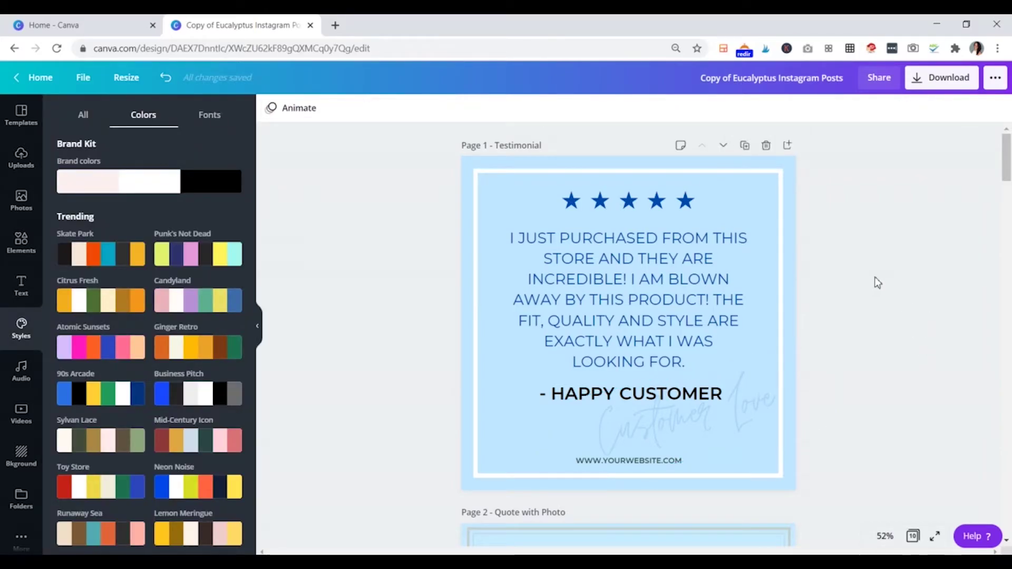
{"action": "left_click", "coordinate": [657, 462]}
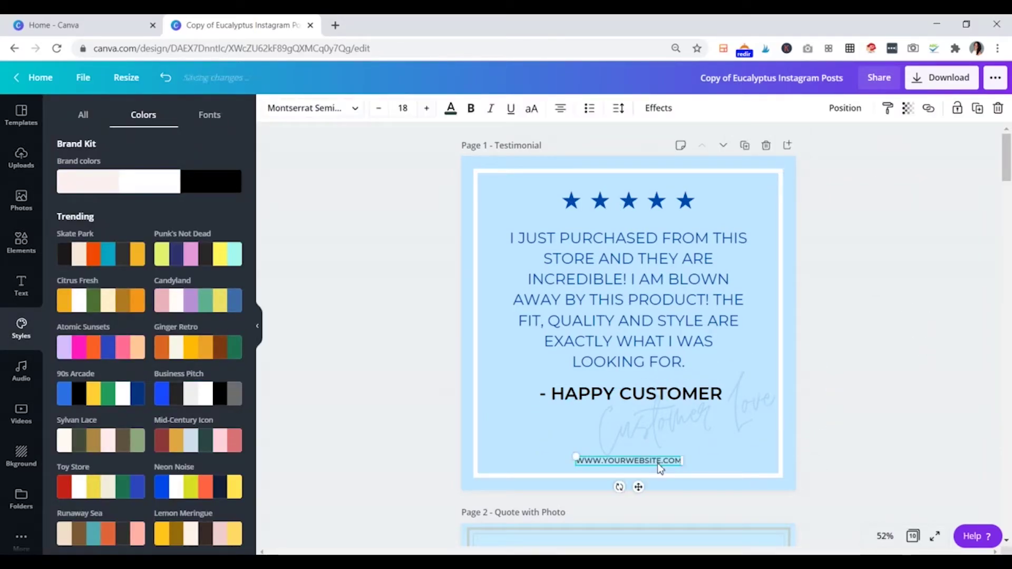
{"action": "left_click", "coordinate": [451, 108]}
{"action": "left_click", "coordinate": [94, 233]}
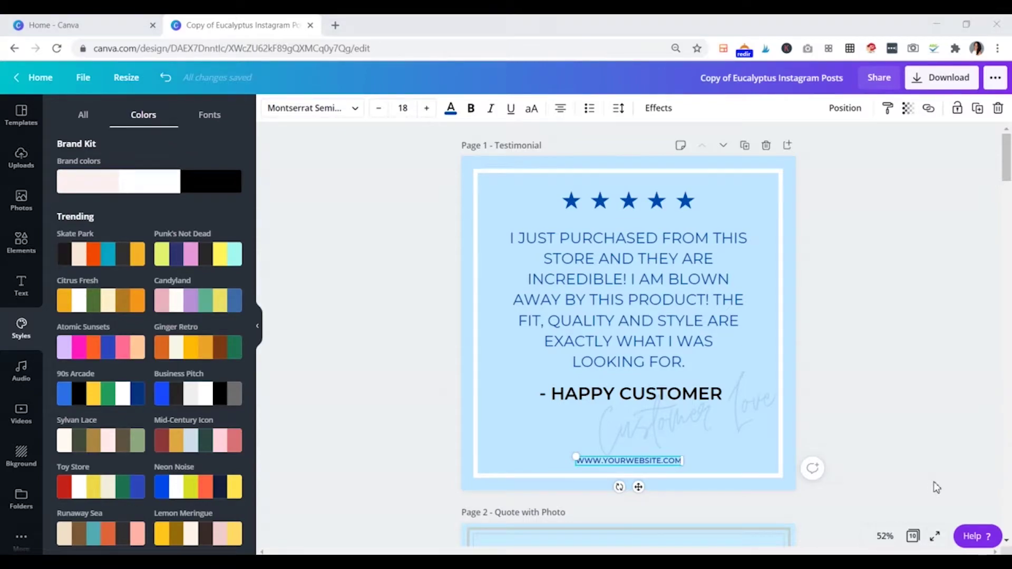
Select the testimonial paragraph and bring up the font list in the Text options
{"action": "left_click", "coordinate": [631, 277]}
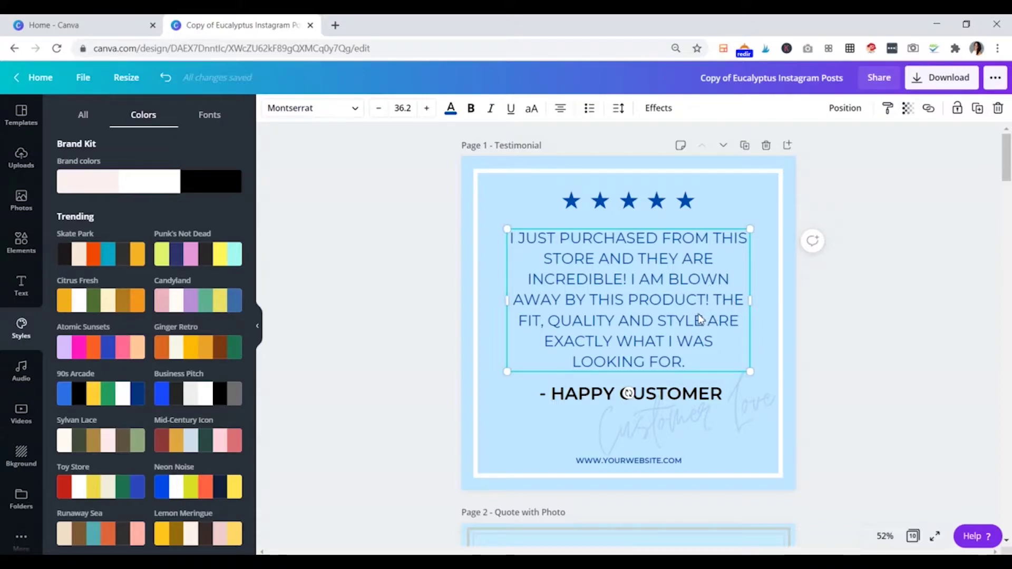
{"action": "left_click", "coordinate": [22, 289]}
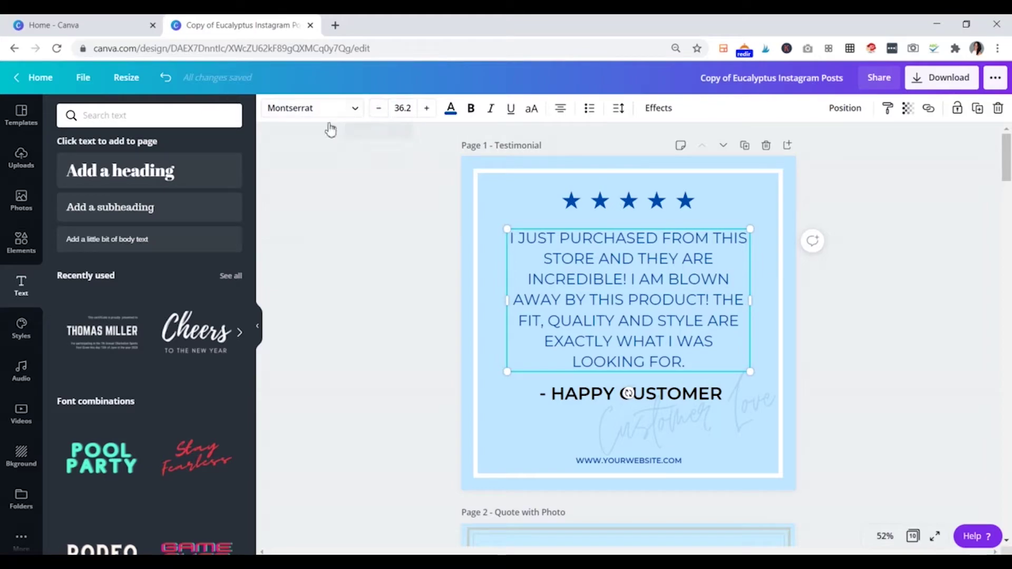
{"action": "left_click", "coordinate": [357, 117]}
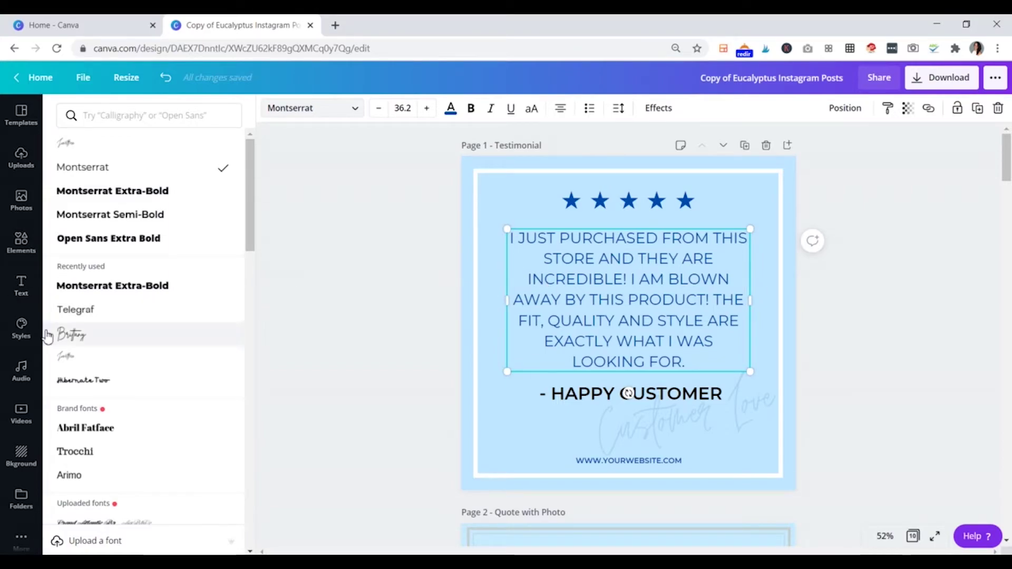
Switch the page 1 testimonial quote from Montserrat to Alice, keeping size 36.2
{"action": "scroll", "coordinate": [138, 222], "scroll_direction": "down", "scroll_amount": 5}
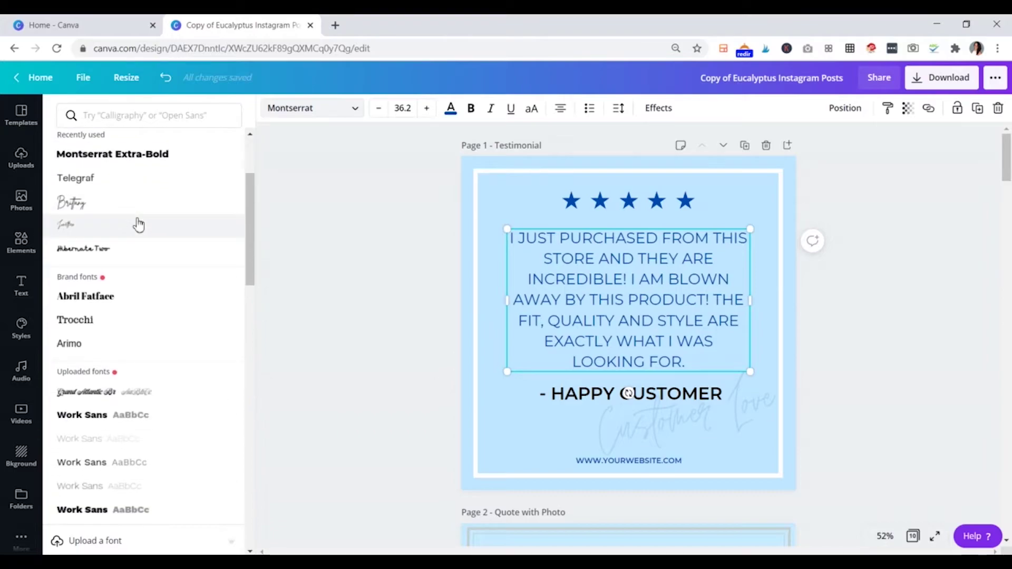
{"action": "scroll", "coordinate": [137, 222], "scroll_direction": "down", "scroll_amount": 12}
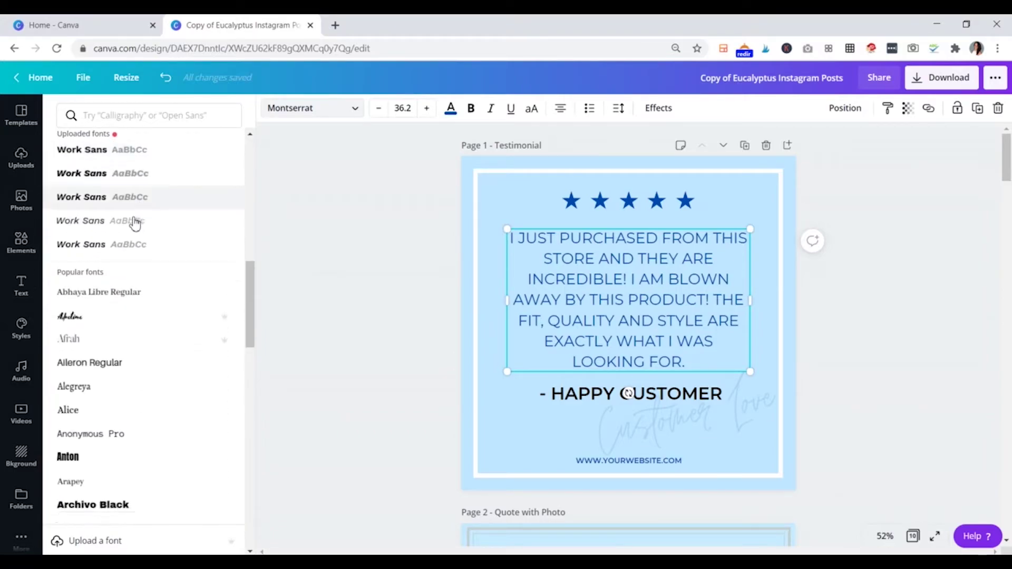
{"action": "scroll", "coordinate": [135, 223], "scroll_direction": "down", "scroll_amount": 1}
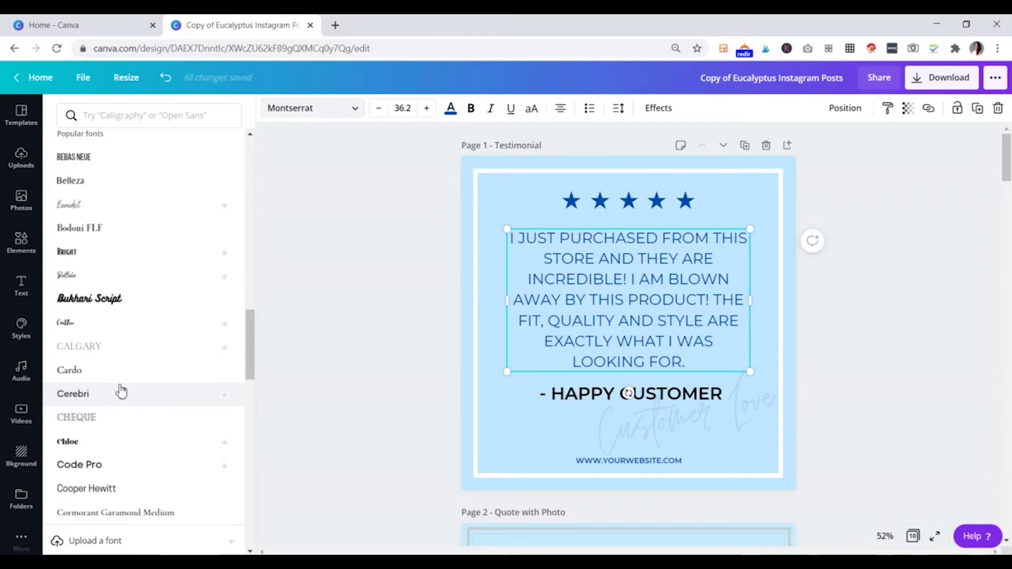
{"action": "mouse_move", "coordinate": [227, 331]}
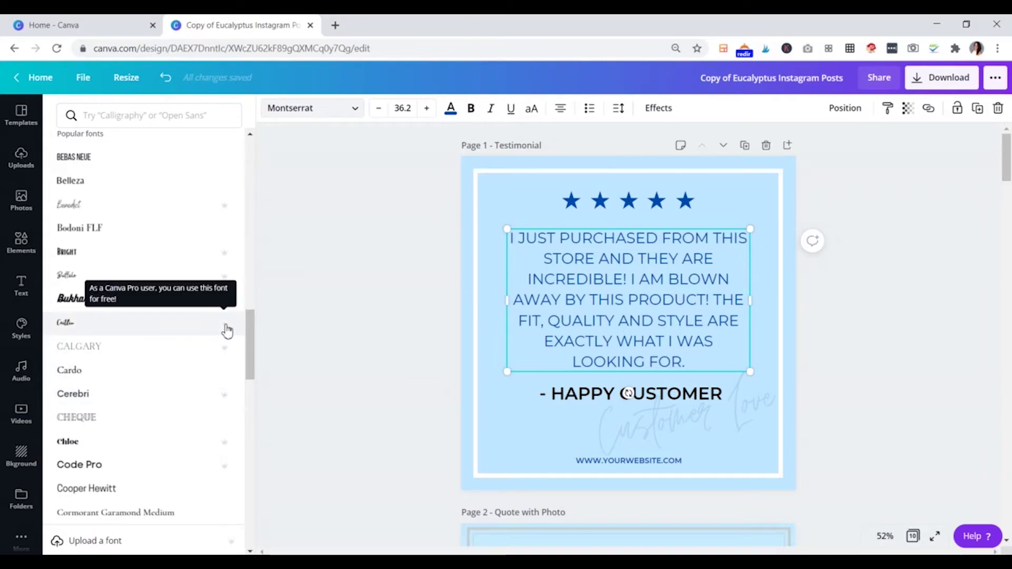
{"action": "mouse_move", "coordinate": [228, 281]}
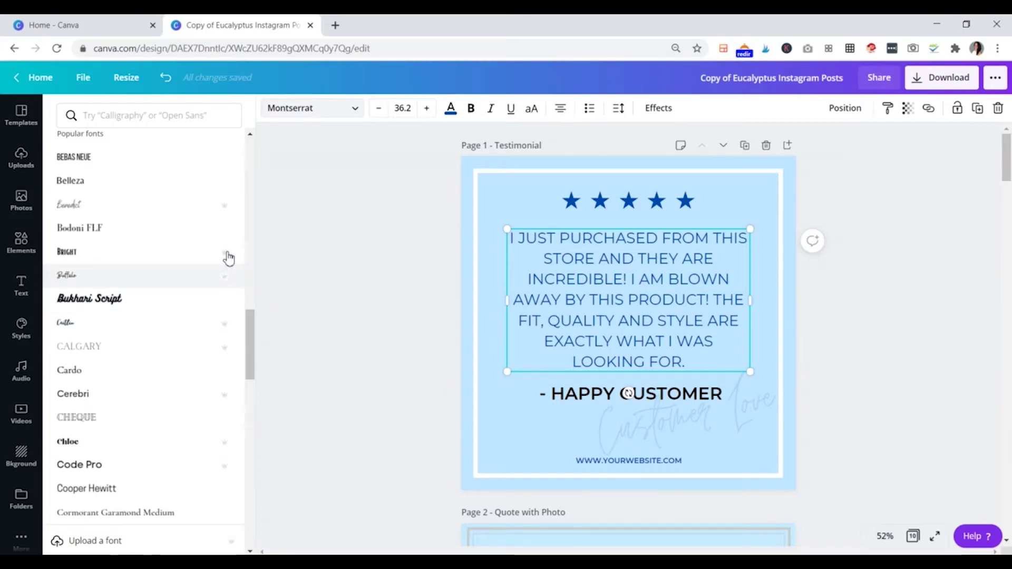
{"action": "left_click_drag", "start_coordinate": [255, 350], "coordinate": [249, 293]}
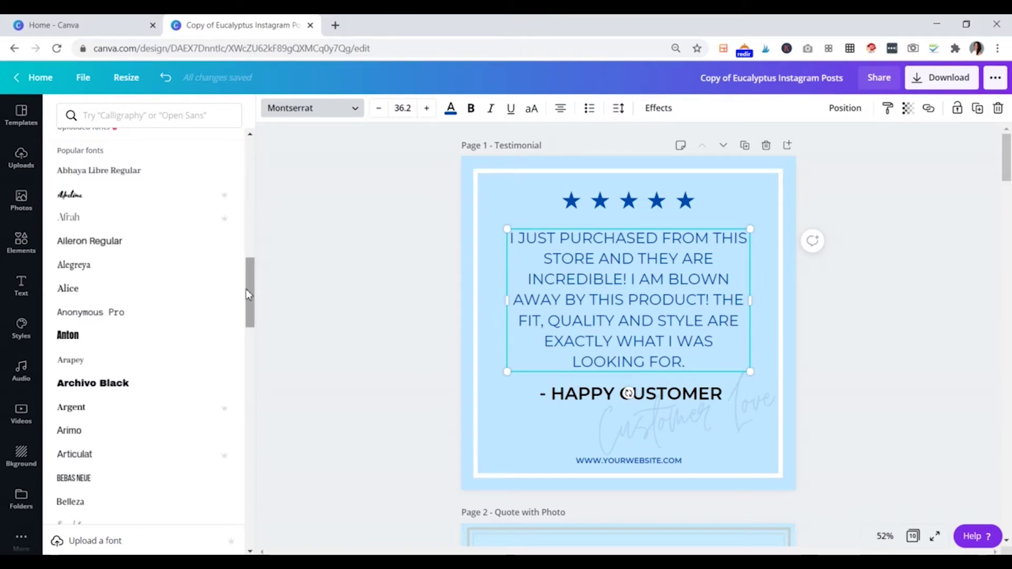
{"action": "left_click_drag", "start_coordinate": [248, 294], "coordinate": [253, 308]}
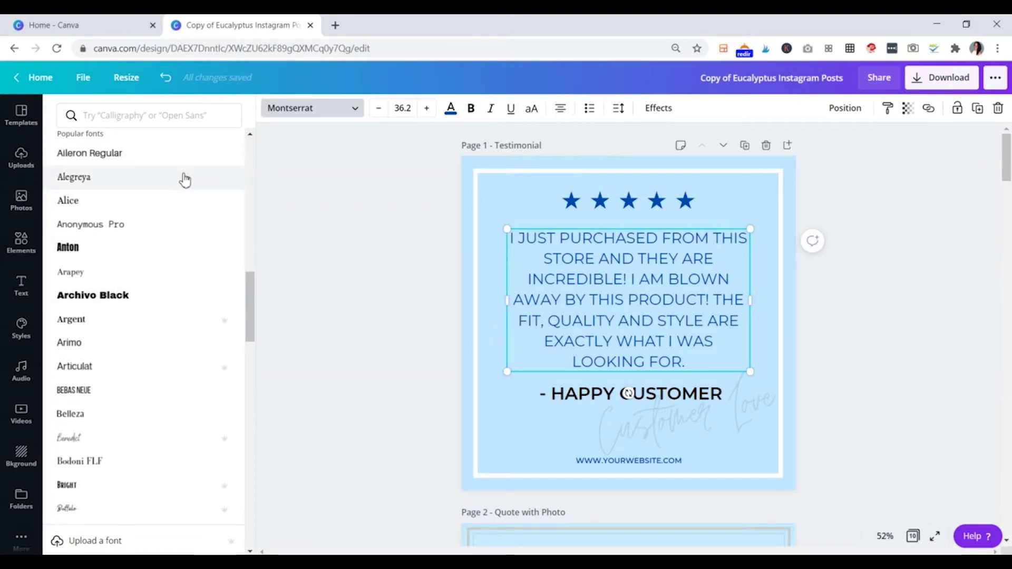
{"action": "left_click", "coordinate": [120, 202]}
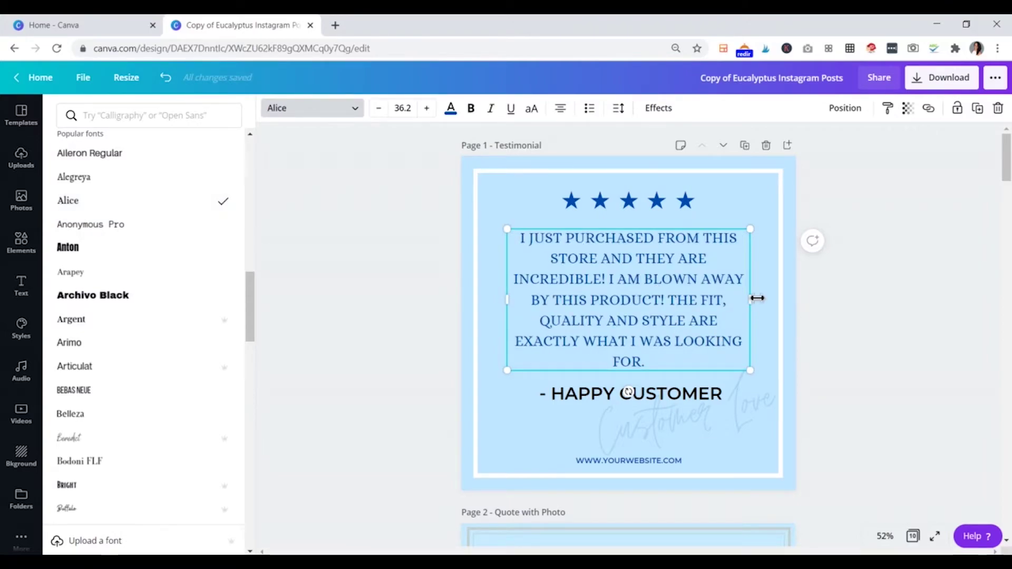
Widen the quote box so its lines rewrap, and move it lower on the page
{"action": "mouse_move", "coordinate": [760, 297]}
{"action": "left_mouse_down"}
{"action": "mouse_move", "coordinate": [734, 299]}
{"action": "mouse_move", "coordinate": [754, 296]}
{"action": "left_mouse_up"}
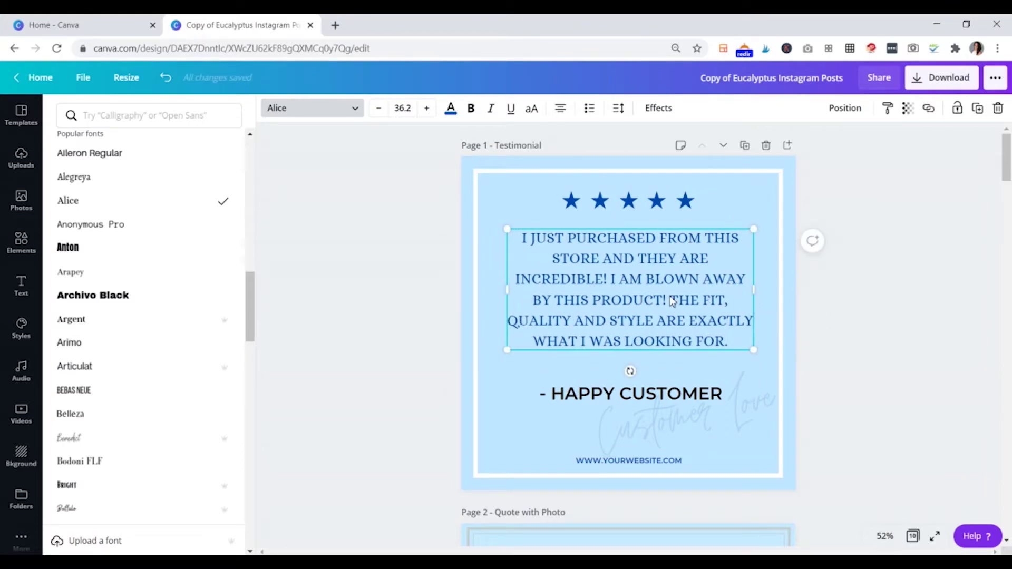
{"action": "mouse_move", "coordinate": [672, 301]}
{"action": "left_mouse_down"}
{"action": "mouse_move", "coordinate": [675, 287]}
{"action": "mouse_move", "coordinate": [660, 287]}
{"action": "left_mouse_up"}
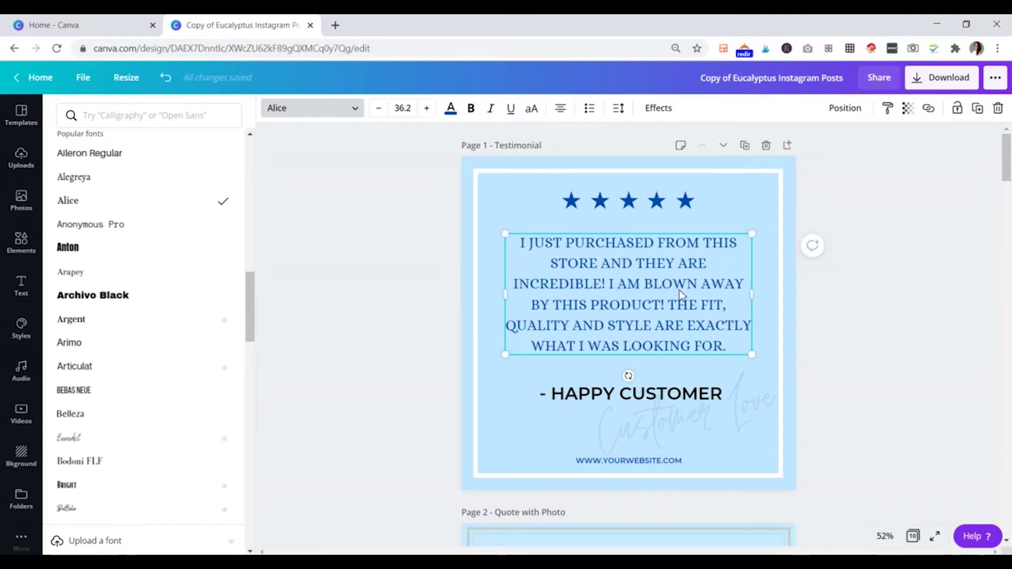
{"action": "left_click", "coordinate": [839, 110]}
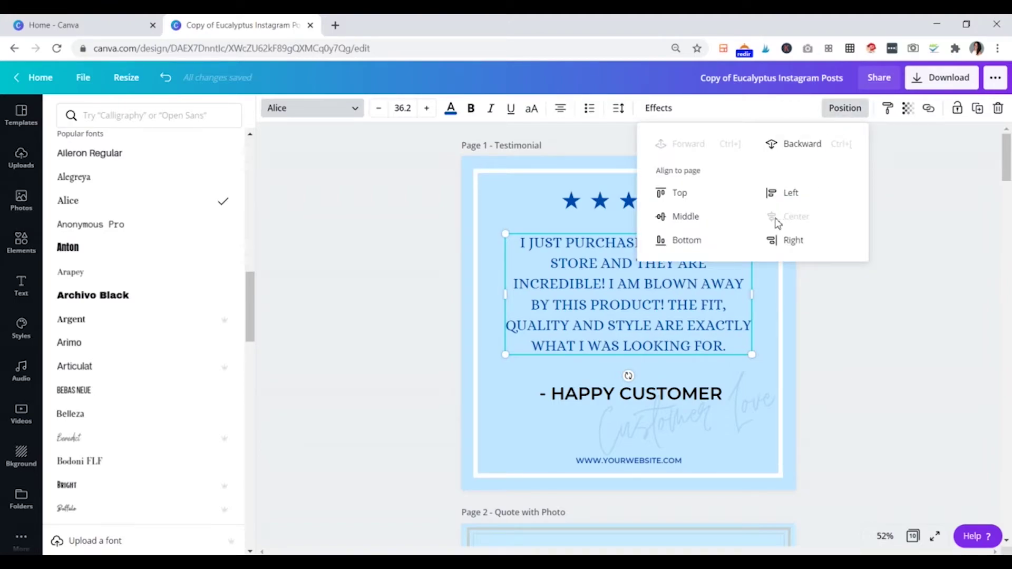
{"action": "left_click", "coordinate": [944, 346]}
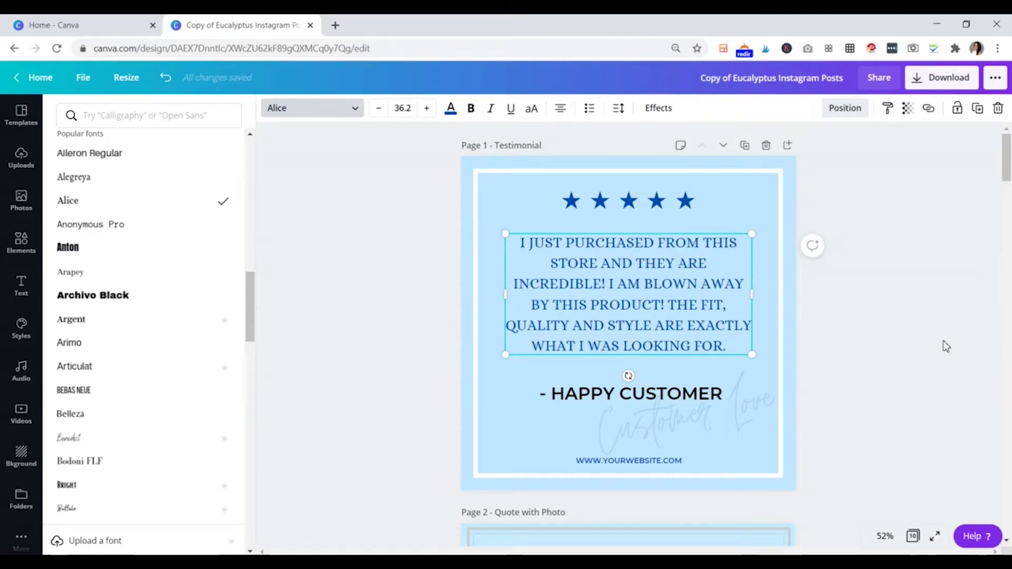
{"action": "left_click_drag", "start_coordinate": [660, 300], "coordinate": [703, 307]}
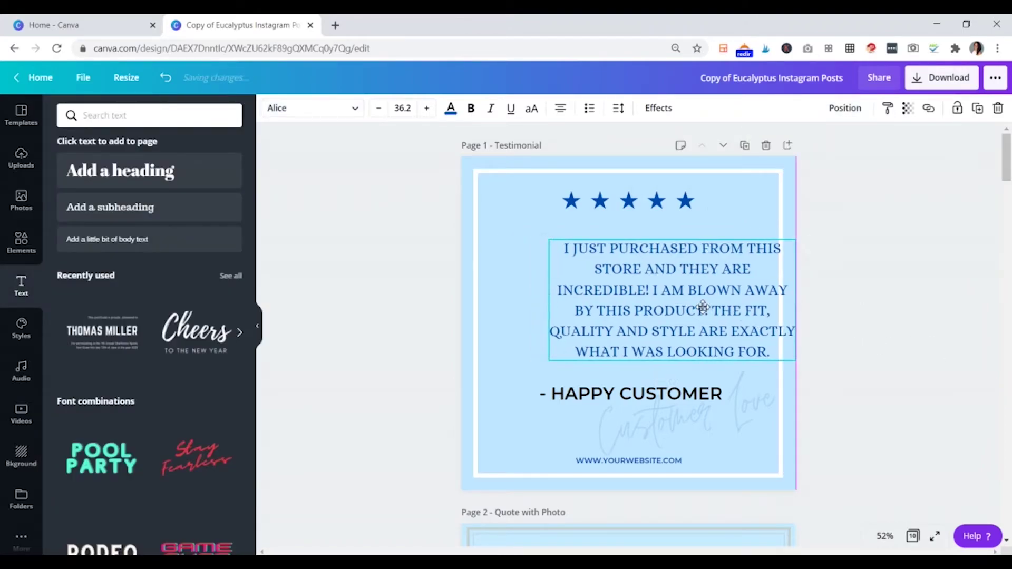
Centre the quote box horizontally on page 1 and deselect it
{"action": "left_click", "coordinate": [852, 112]}
{"action": "left_click", "coordinate": [786, 239]}
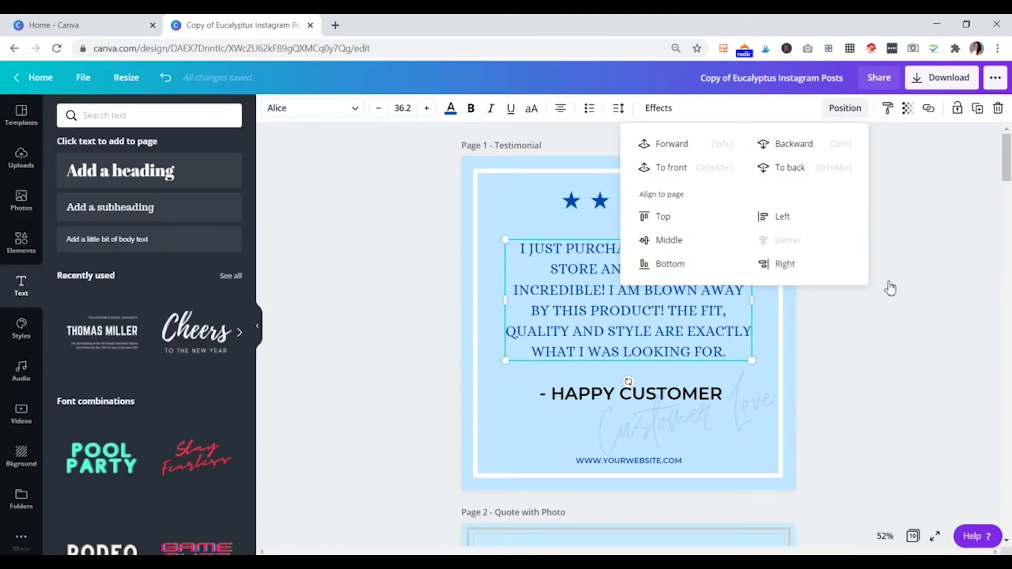
{"action": "left_click", "coordinate": [888, 287]}
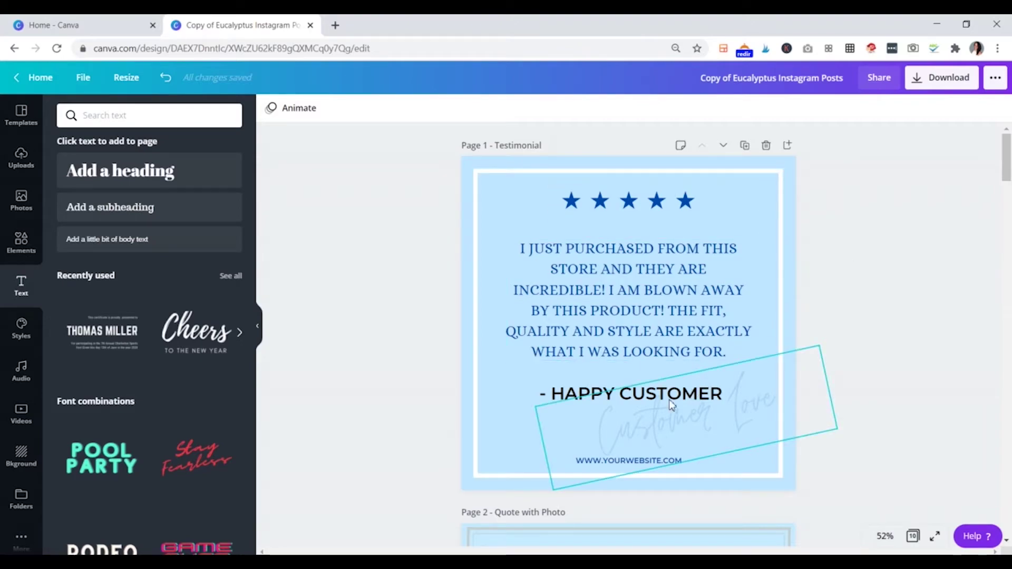
Set the '- HAPPY CUSTOMER' signature in Alice and raise its size to 55
{"action": "left_click", "coordinate": [558, 394]}
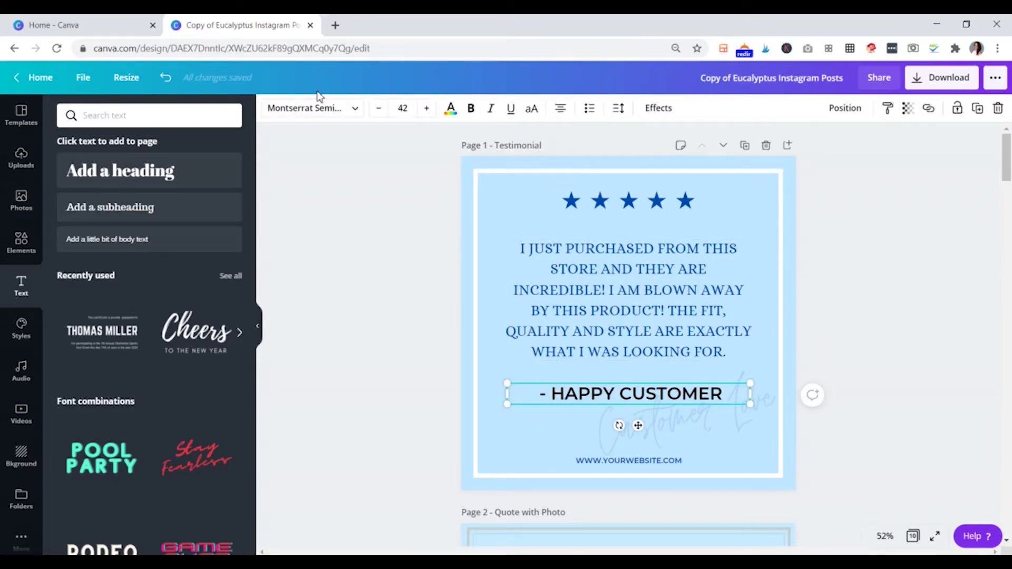
{"action": "left_click", "coordinate": [356, 112]}
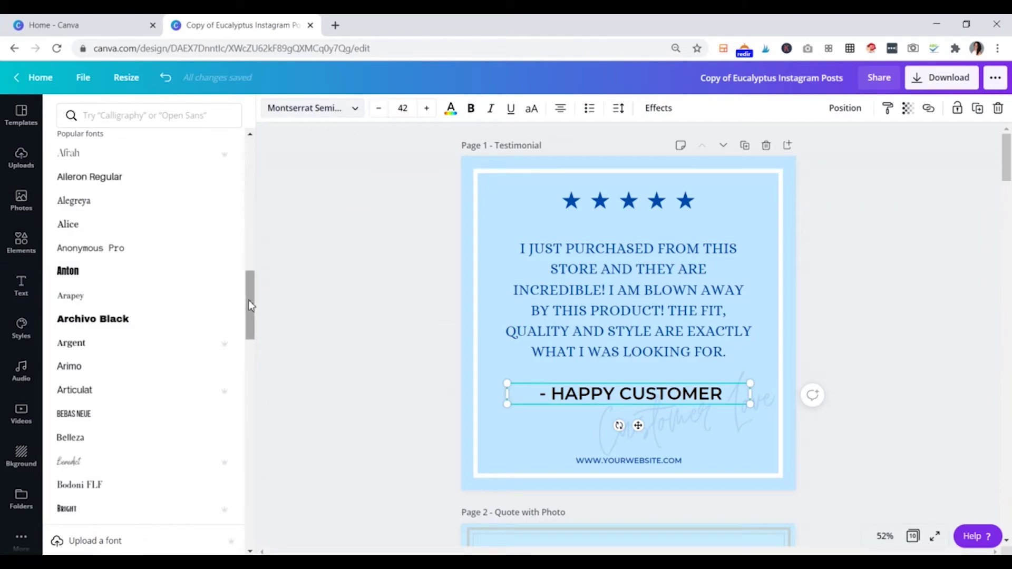
{"action": "left_click_drag", "start_coordinate": [248, 305], "coordinate": [225, 143]}
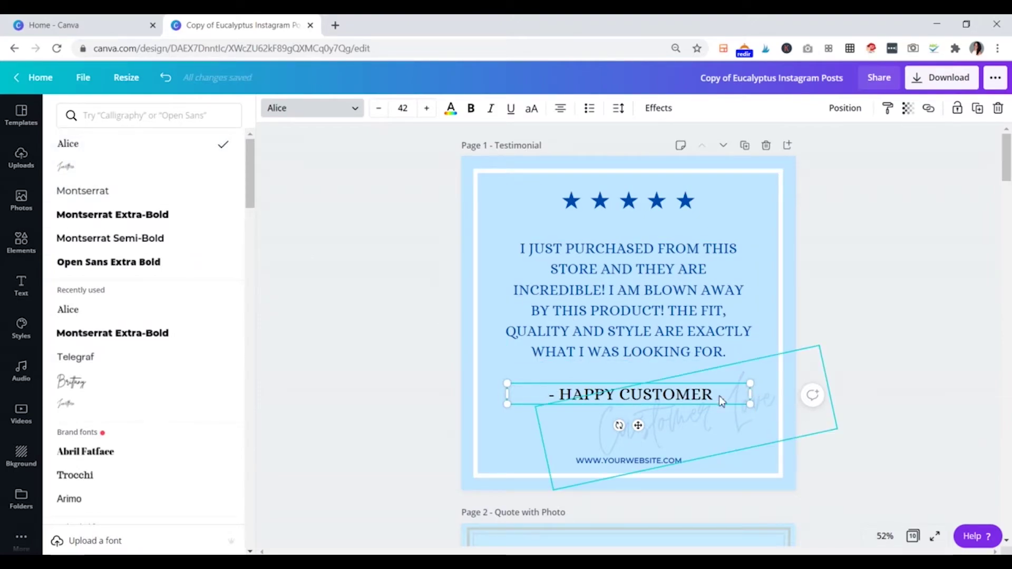
{"action": "left_click", "coordinate": [428, 112]}
{"action": "left_click", "coordinate": [428, 113]}
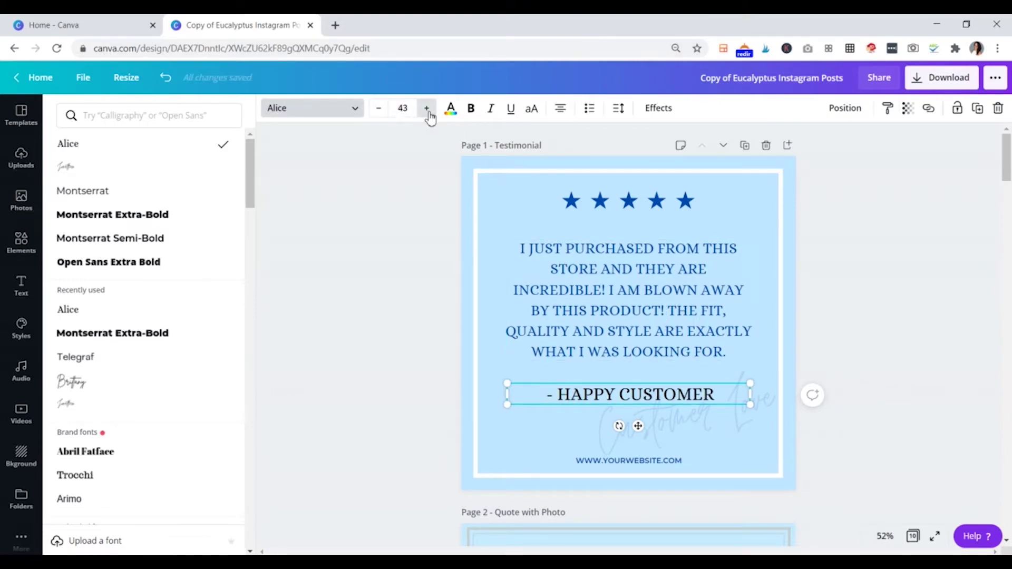
{"action": "left_click", "coordinate": [428, 113]}
{"action": "left_click", "coordinate": [428, 113]}
{"action": "left_click", "coordinate": [428, 113]}
{"action": "left_click", "coordinate": [428, 113]}
{"action": "left_click", "coordinate": [428, 113]}
{"action": "left_click", "coordinate": [428, 113]}
{"action": "left_click", "coordinate": [428, 113]}
{"action": "left_click", "coordinate": [428, 113]}
{"action": "left_click", "coordinate": [428, 113]}
{"action": "left_click", "coordinate": [428, 113]}
{"action": "left_click", "coordinate": [428, 113]}
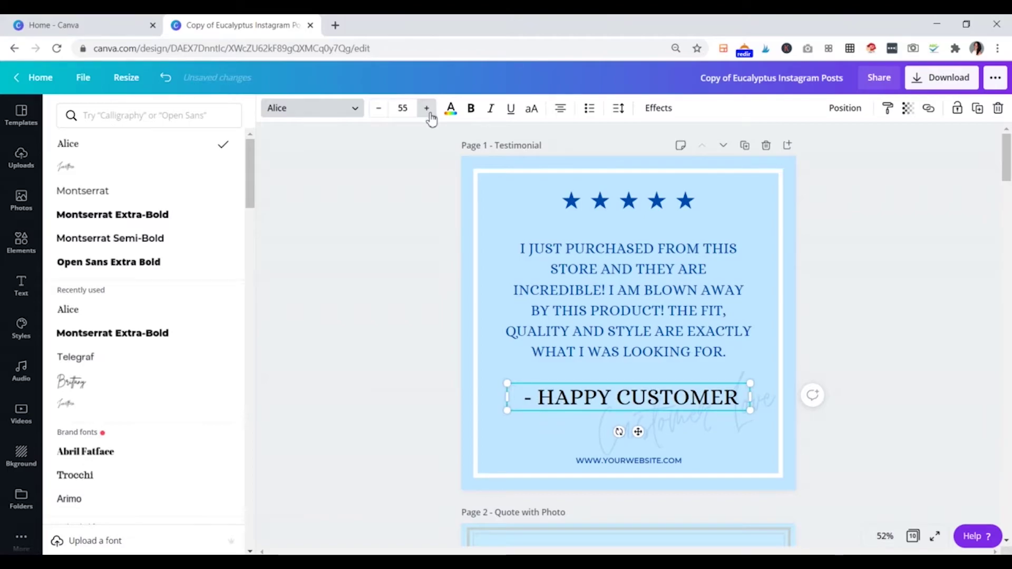
Nudge the HAPPY CUSTOMER signature slightly upward
{"action": "left_click", "coordinate": [746, 372]}
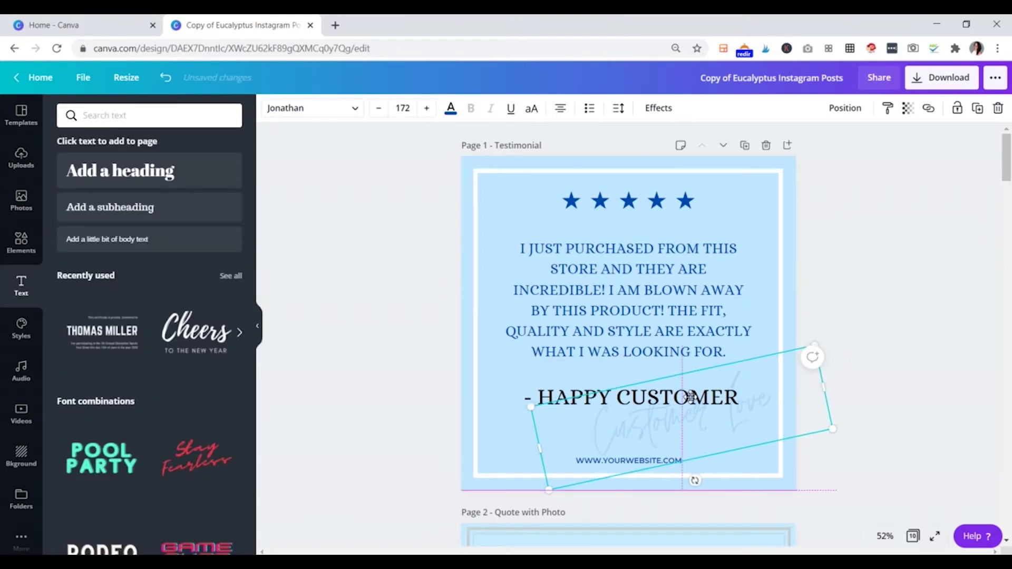
{"action": "left_click", "coordinate": [414, 414]}
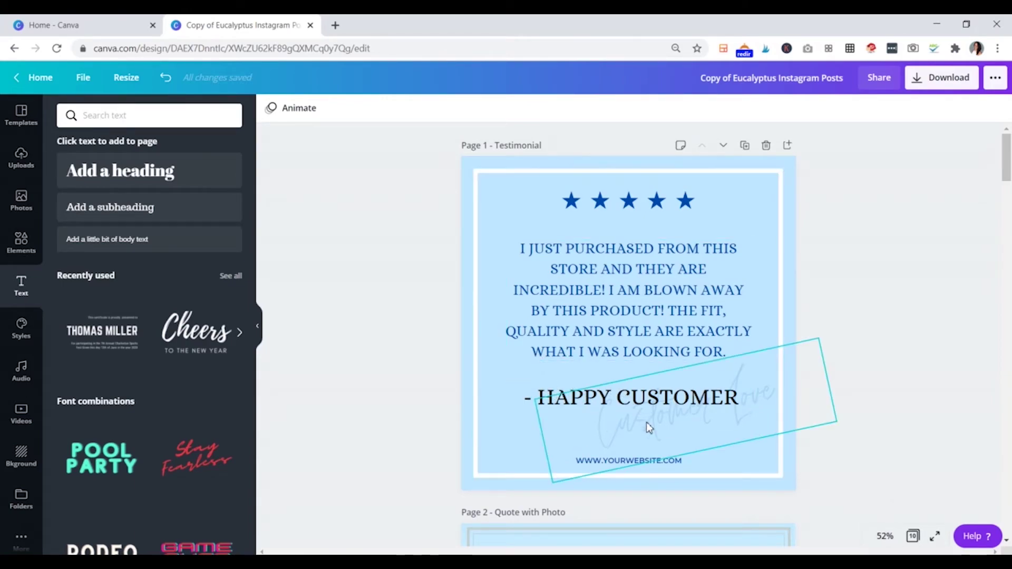
{"action": "left_click", "coordinate": [542, 391]}
{"action": "key", "text": "Up"}
{"action": "key", "text": "Up"}
{"action": "key", "text": "Up"}
{"action": "key", "text": "Up"}
{"action": "key", "text": "Up"}
{"action": "key", "text": "Up"}
{"action": "key", "text": "Up"}
{"action": "key", "text": "Up"}
{"action": "key", "text": "Up"}
{"action": "key", "text": "Up"}
{"action": "key", "text": "Up"}
{"action": "key", "text": "Up"}
{"action": "key", "text": "Up"}
{"action": "key", "text": "Up"}
{"action": "key", "text": "Up"}
{"action": "key", "text": "Up"}
{"action": "key", "text": "Up"}
{"action": "key", "text": "Up"}
{"action": "key", "text": "Up"}
{"action": "key", "text": "Up"}
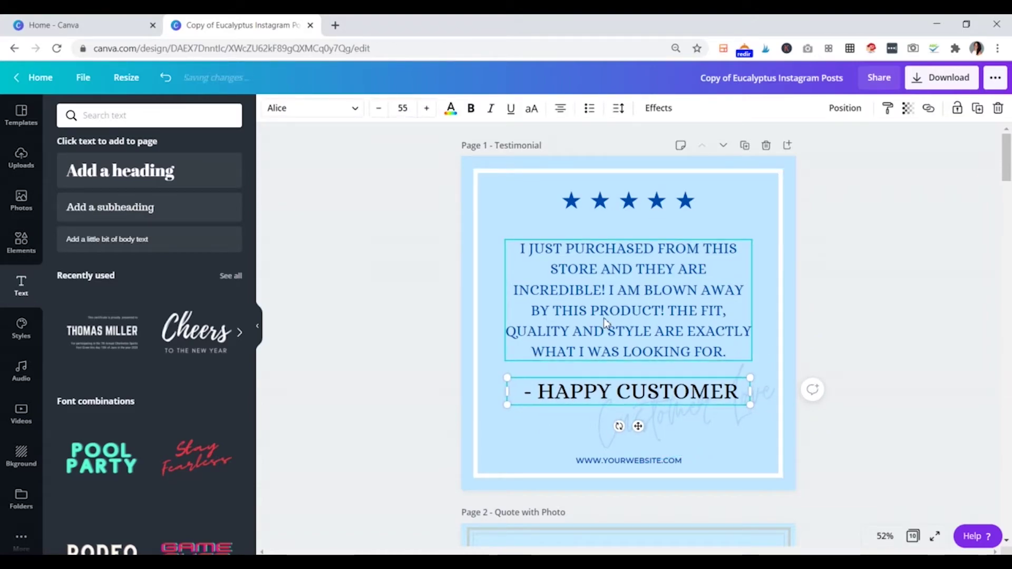
{"action": "left_click", "coordinate": [842, 265]}
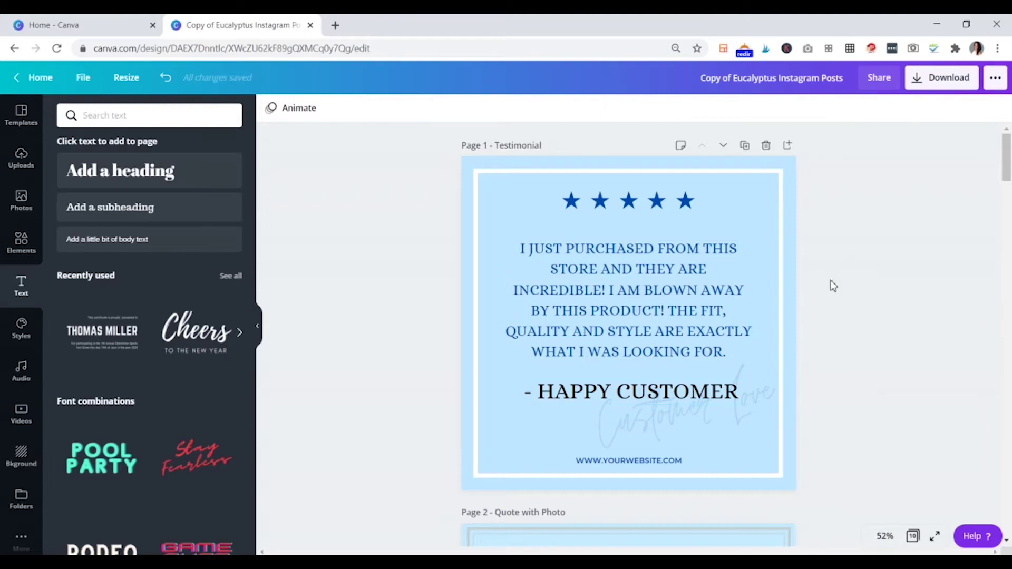
{"action": "left_click", "coordinate": [653, 463]}
{"action": "left_click", "coordinate": [356, 111]}
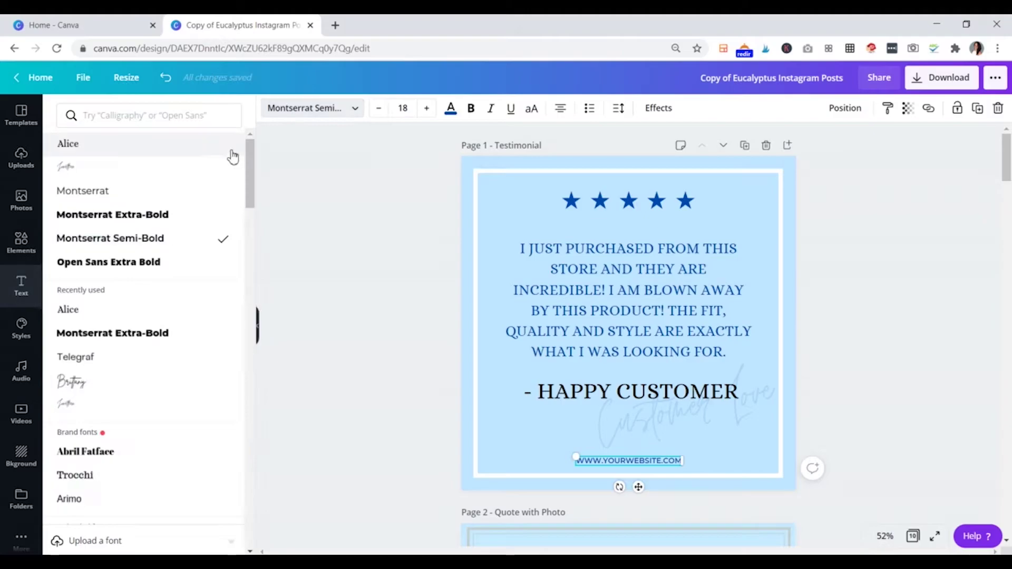
{"action": "left_click", "coordinate": [66, 145]}
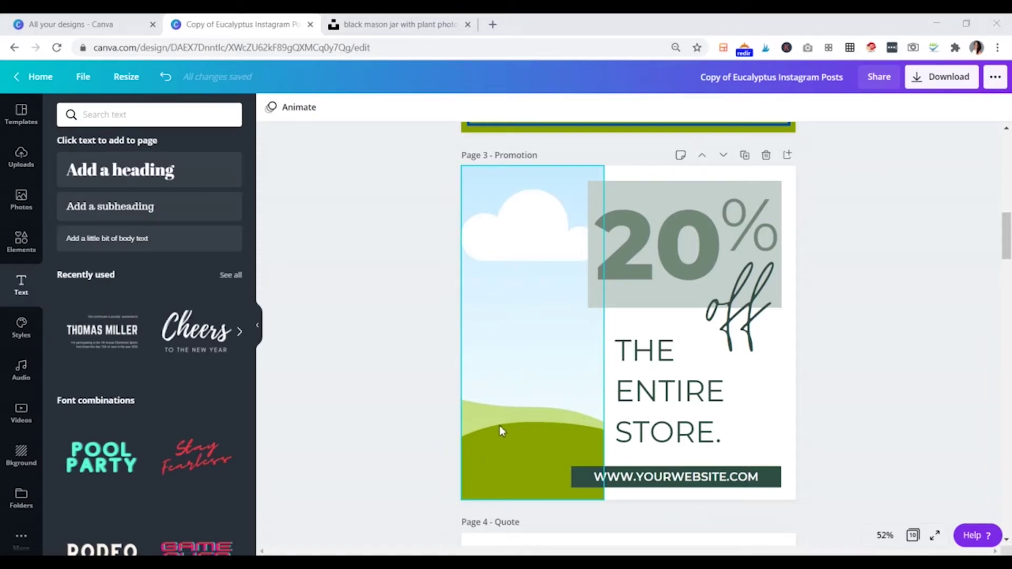
{"action": "scroll", "coordinate": [500, 428], "scroll_direction": "down", "scroll_amount": 15}
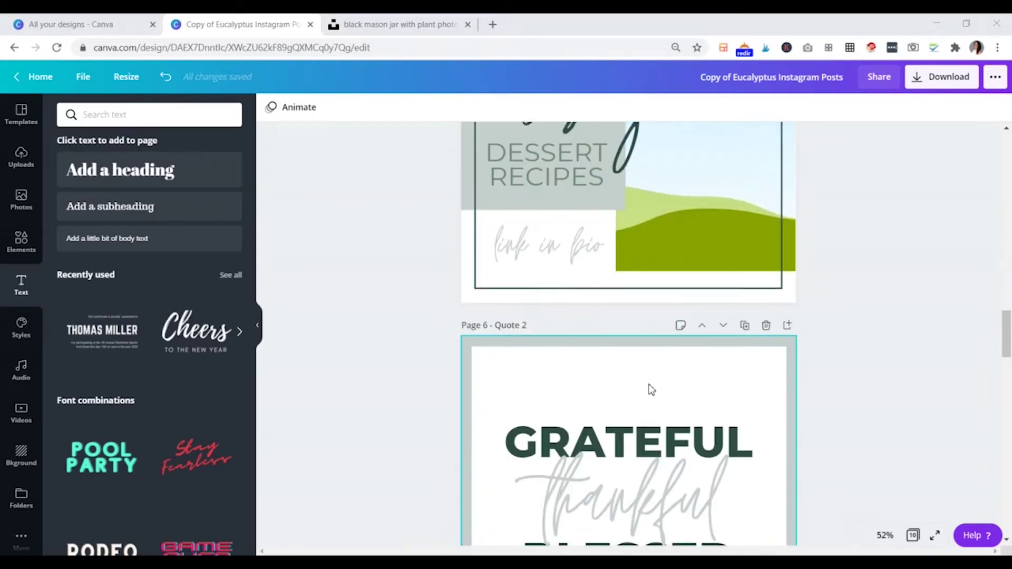
{"action": "scroll", "coordinate": [651, 389], "scroll_direction": "down", "scroll_amount": 15}
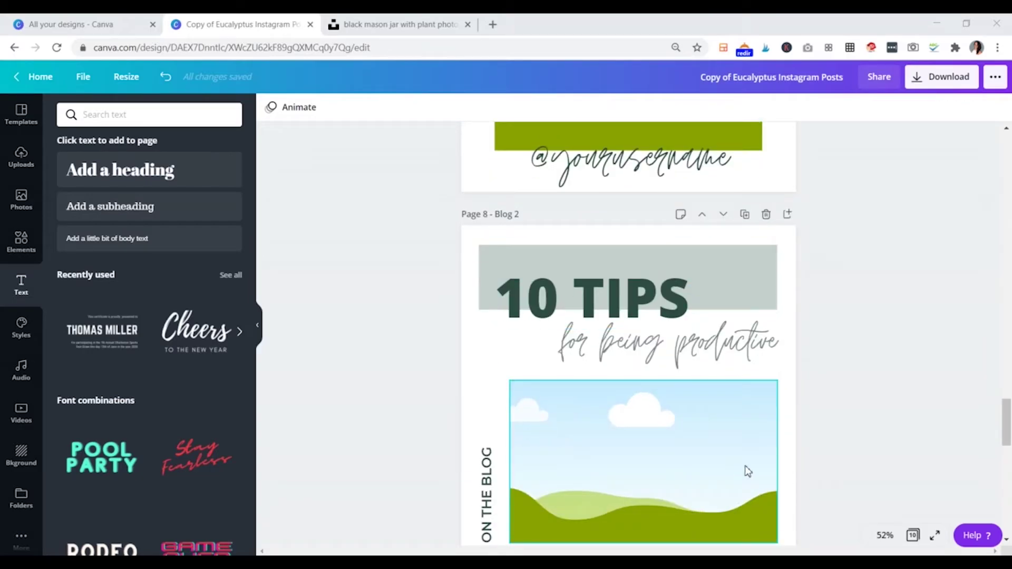
{"action": "scroll", "coordinate": [646, 429], "scroll_direction": "down", "scroll_amount": 15}
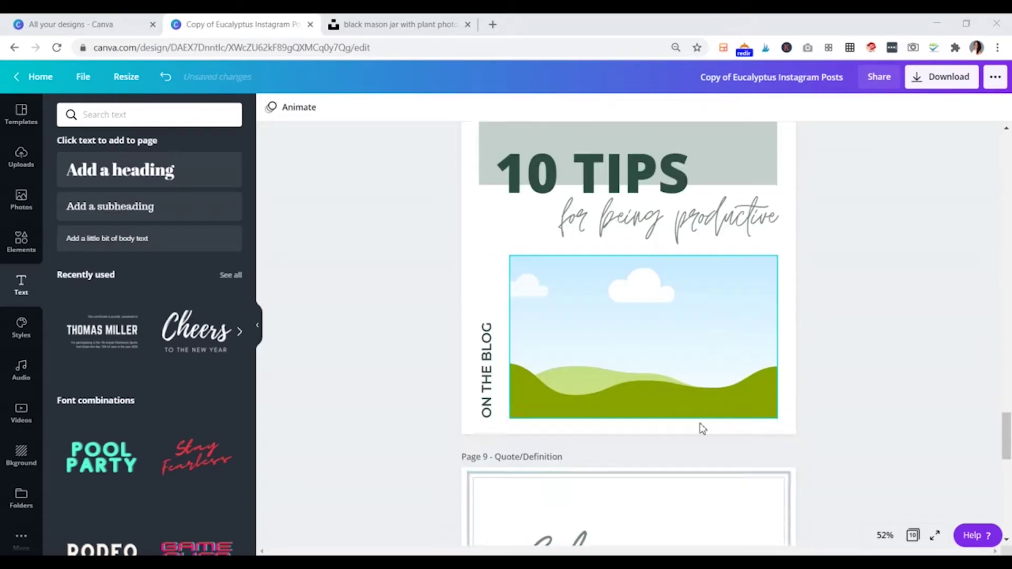
{"action": "scroll", "coordinate": [825, 440], "scroll_direction": "up", "scroll_amount": 20}
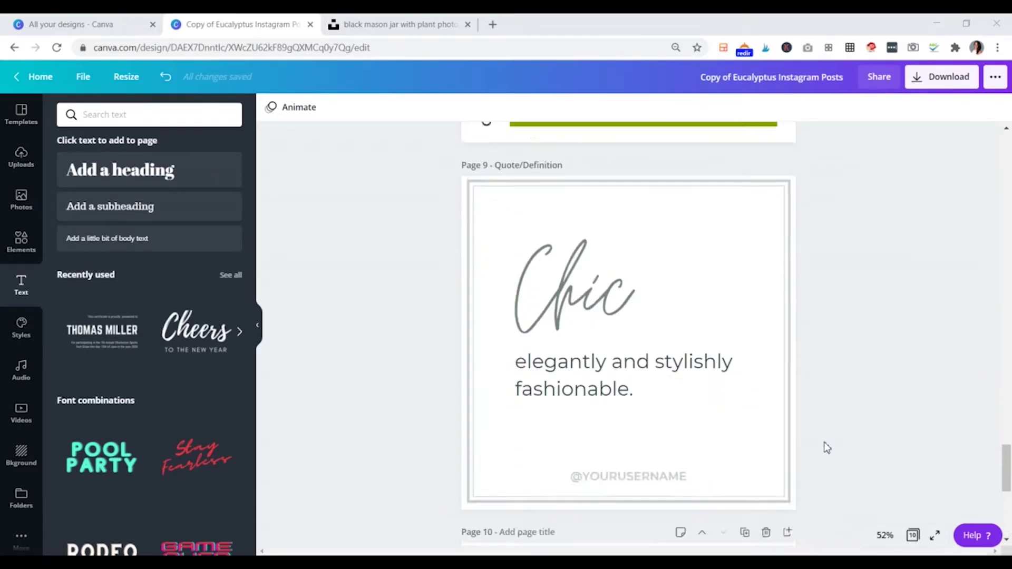
{"action": "scroll", "coordinate": [815, 452], "scroll_direction": "down", "scroll_amount": 5}
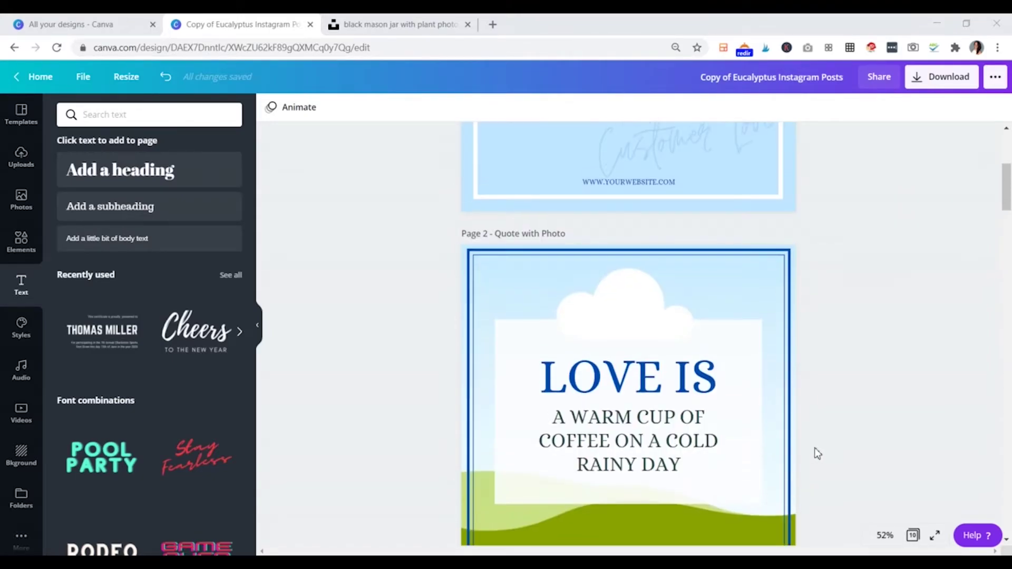
{"action": "scroll", "coordinate": [814, 452], "scroll_direction": "up", "scroll_amount": 7}
{"action": "scroll", "coordinate": [817, 453], "scroll_direction": "up", "scroll_amount": 1}
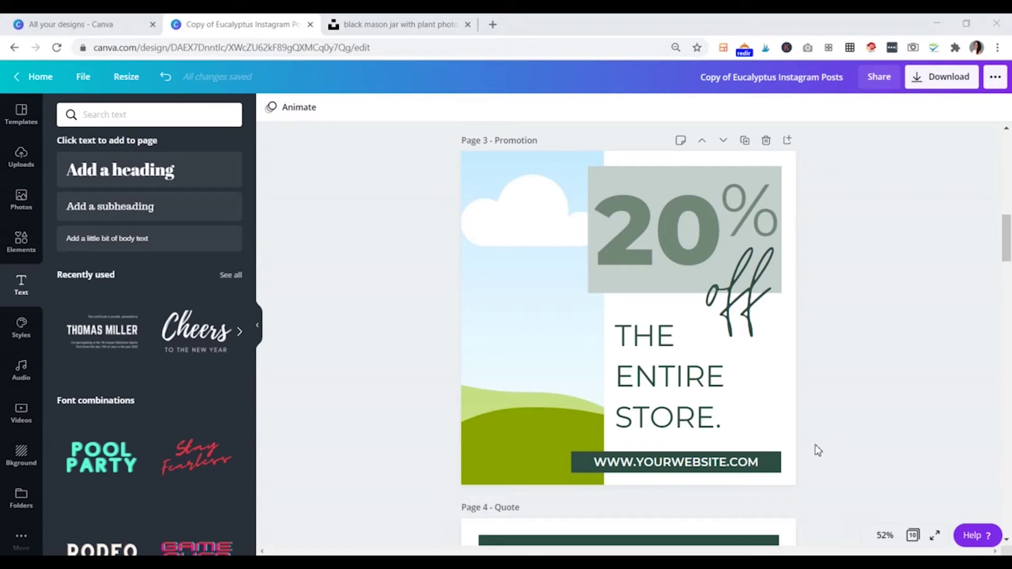
{"action": "mouse_move", "coordinate": [537, 561]}
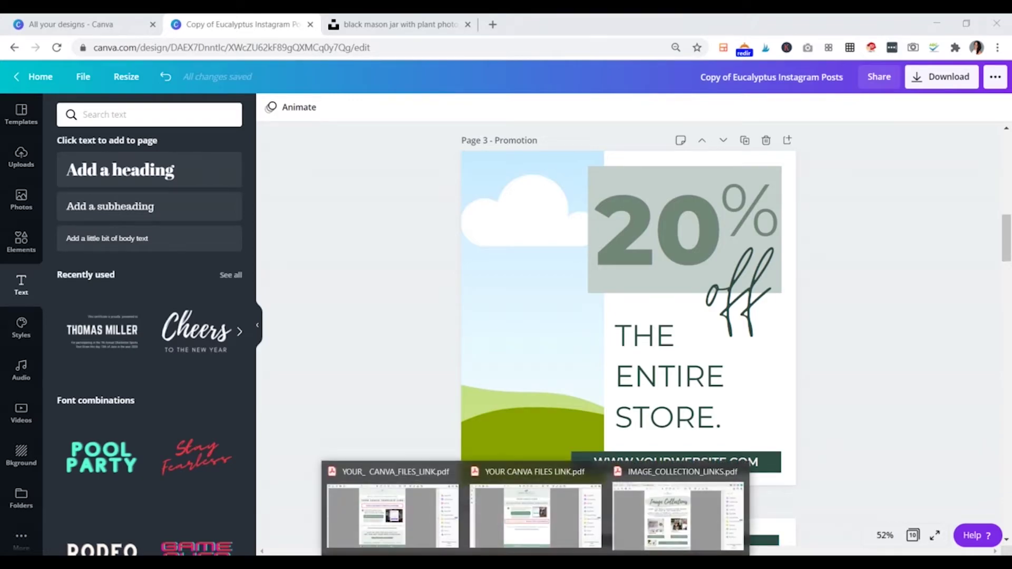
Bring up the IMAGE_COLLECTION_LINKS.pdf document from the taskbar
{"action": "left_click", "coordinate": [656, 525]}
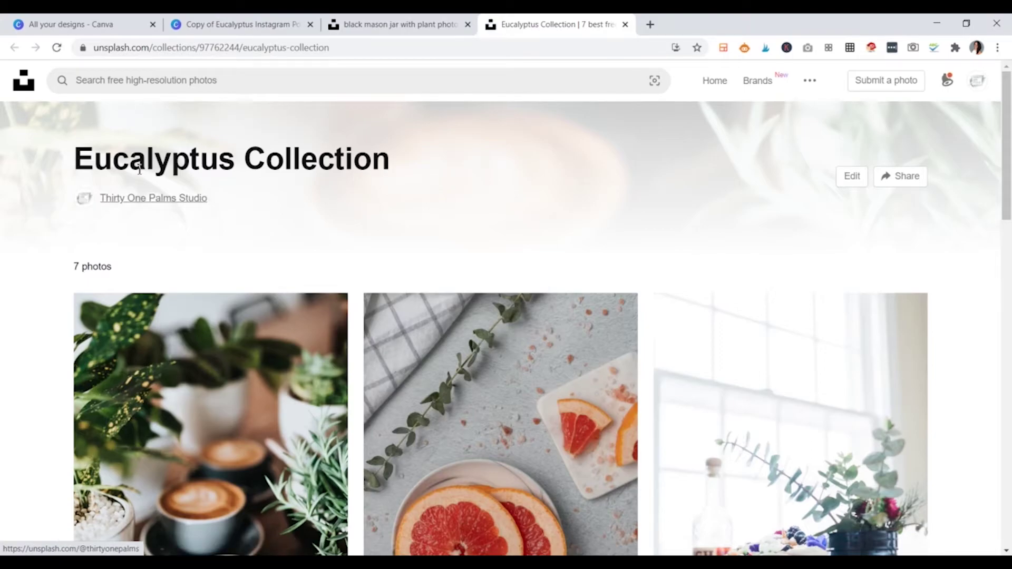
Browse the Eucalyptus Collection and open the protea-and-eucalyptus glass vase photo
{"action": "mouse_move", "coordinate": [470, 297]}
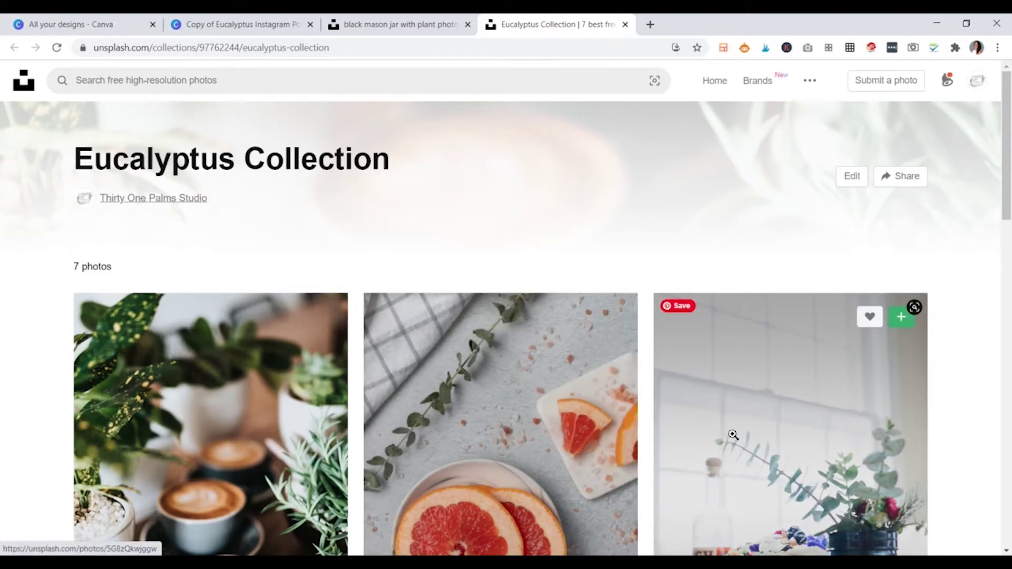
{"action": "scroll", "coordinate": [732, 434], "scroll_direction": "down", "scroll_amount": 9}
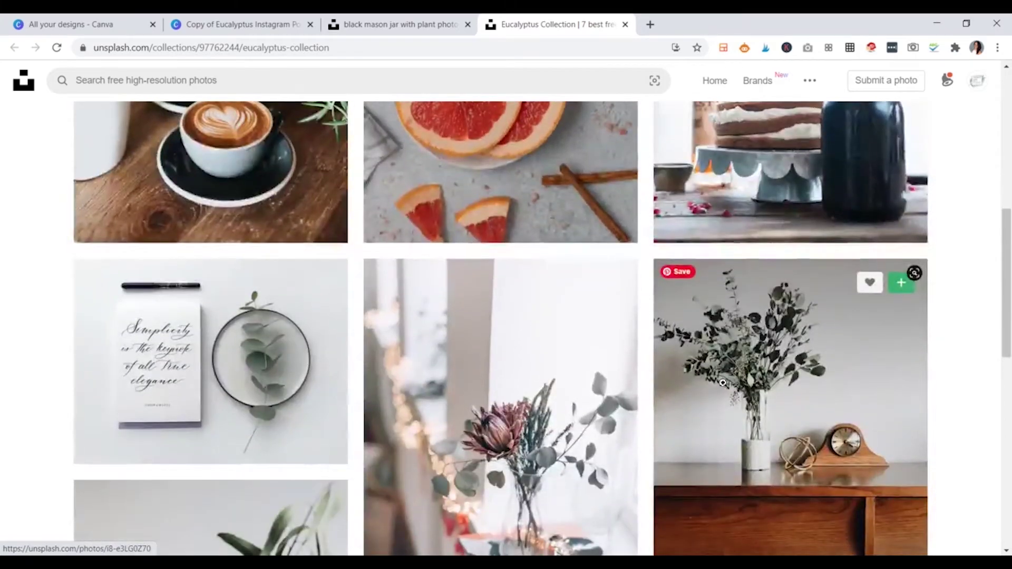
{"action": "scroll", "coordinate": [746, 461], "scroll_direction": "down", "scroll_amount": 1}
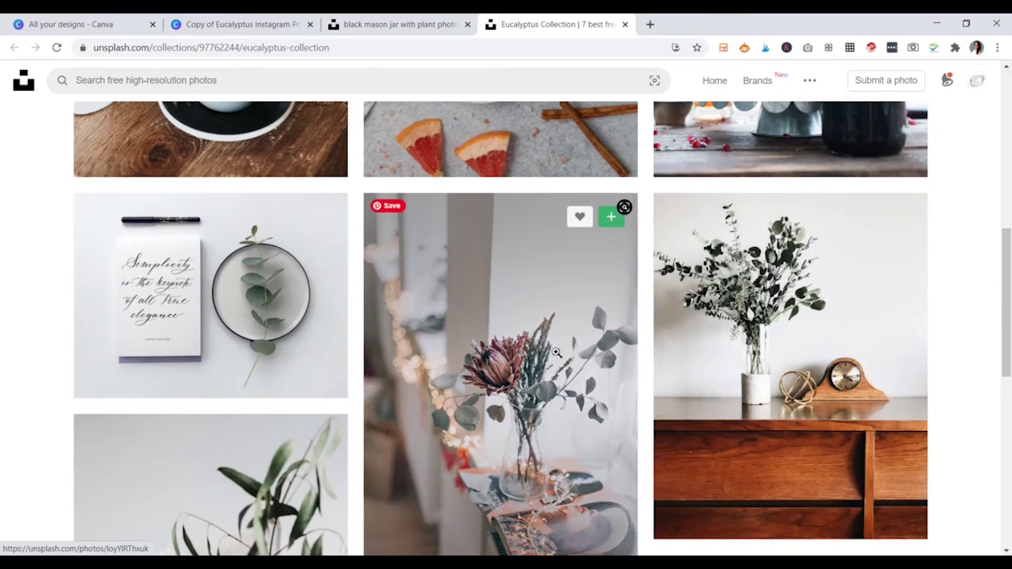
{"action": "scroll", "coordinate": [431, 353], "scroll_direction": "down", "scroll_amount": 3}
{"action": "scroll", "coordinate": [221, 332], "scroll_direction": "down", "scroll_amount": 6}
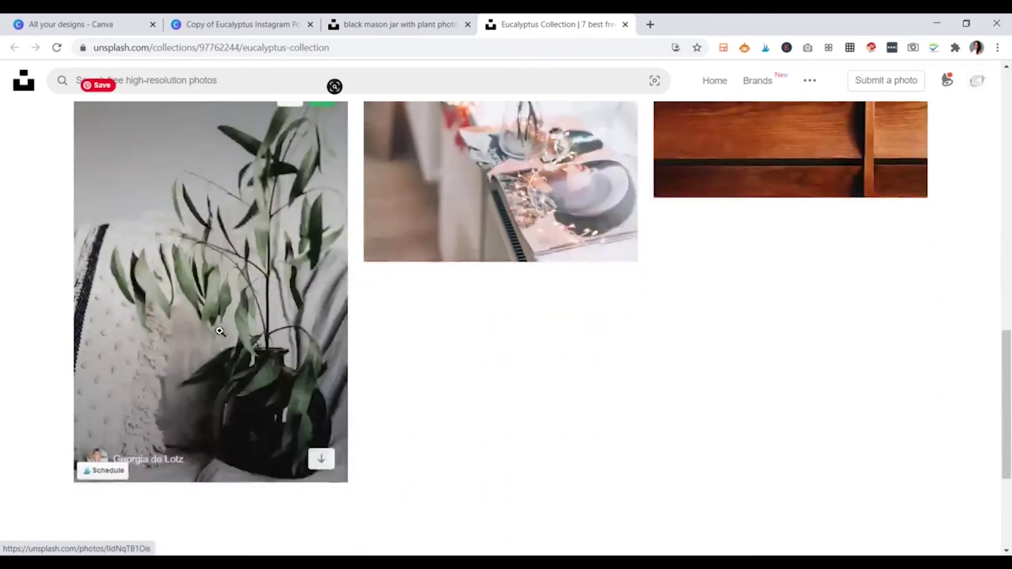
{"action": "scroll", "coordinate": [369, 349], "scroll_direction": "up", "scroll_amount": 6}
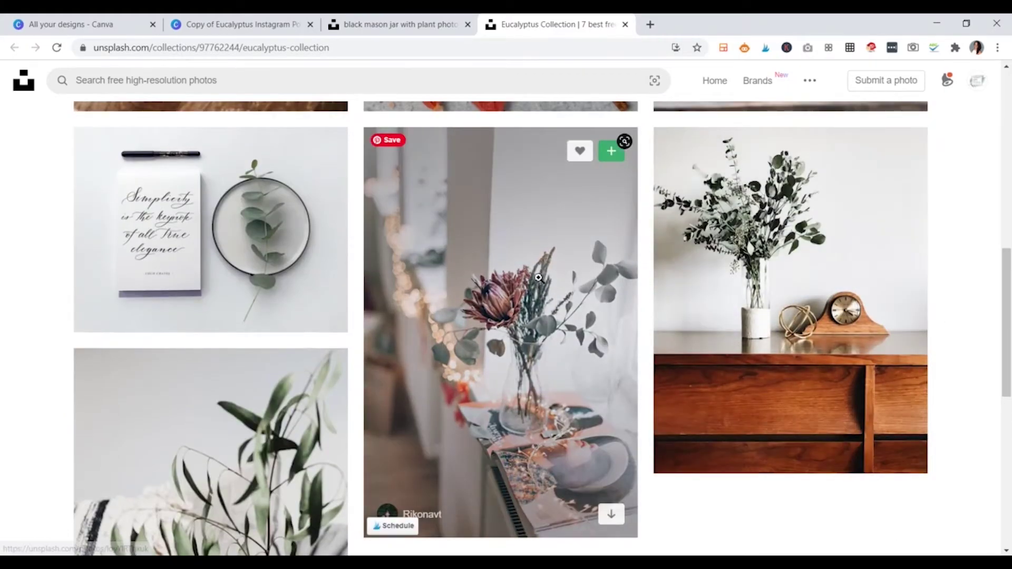
{"action": "left_click", "coordinate": [538, 274]}
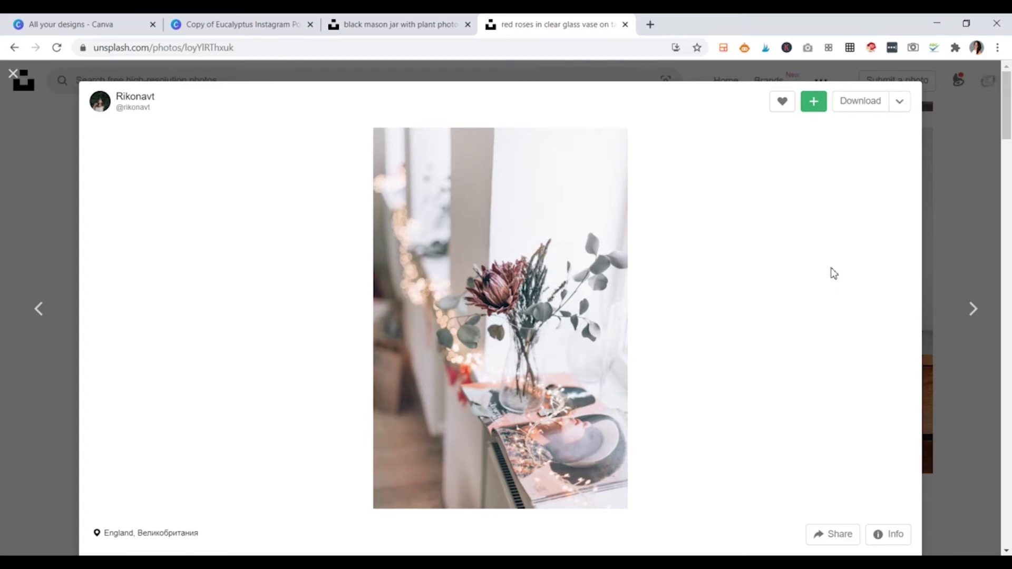
Enlarge the vase photo to full size and copy the image to the clipboard
{"action": "left_click", "coordinate": [522, 286]}
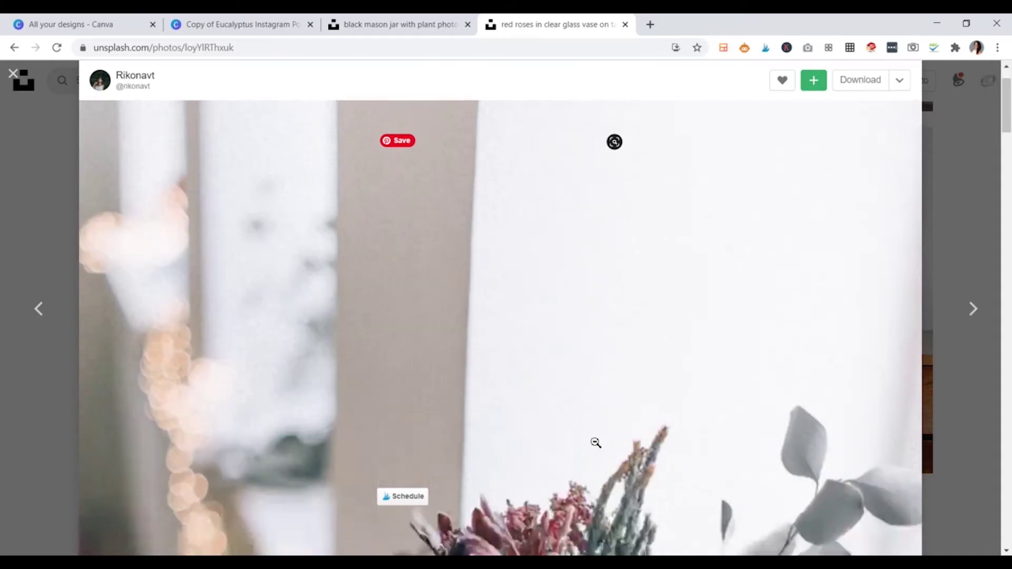
{"action": "scroll", "coordinate": [595, 442], "scroll_direction": "down", "scroll_amount": 5}
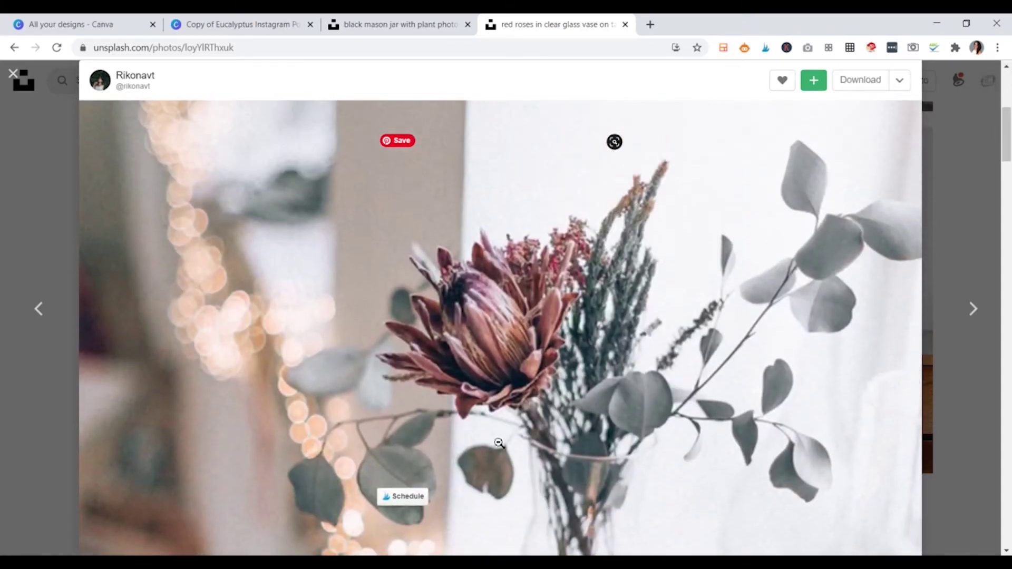
{"action": "right_click", "coordinate": [641, 301]}
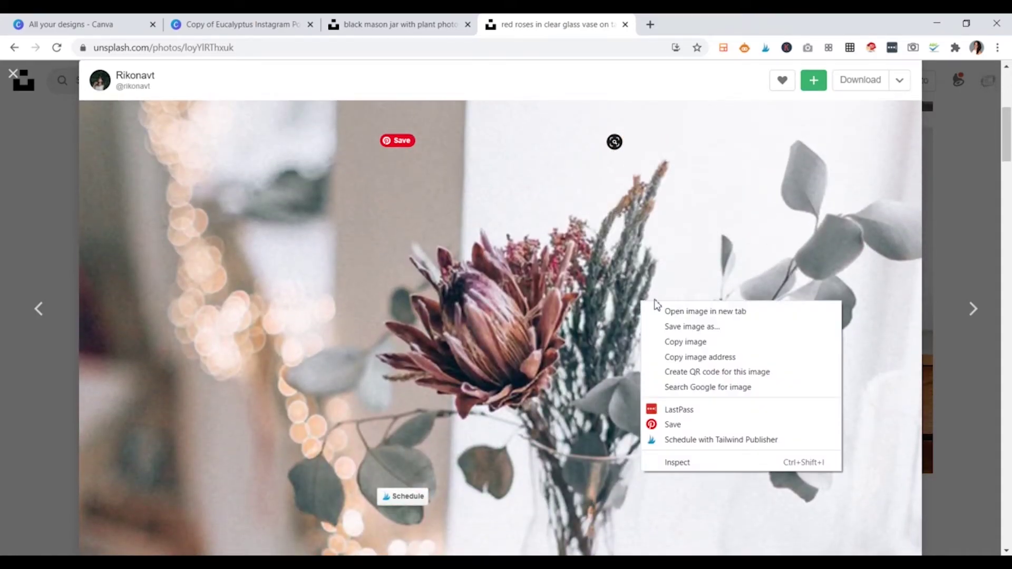
{"action": "left_click", "coordinate": [672, 343]}
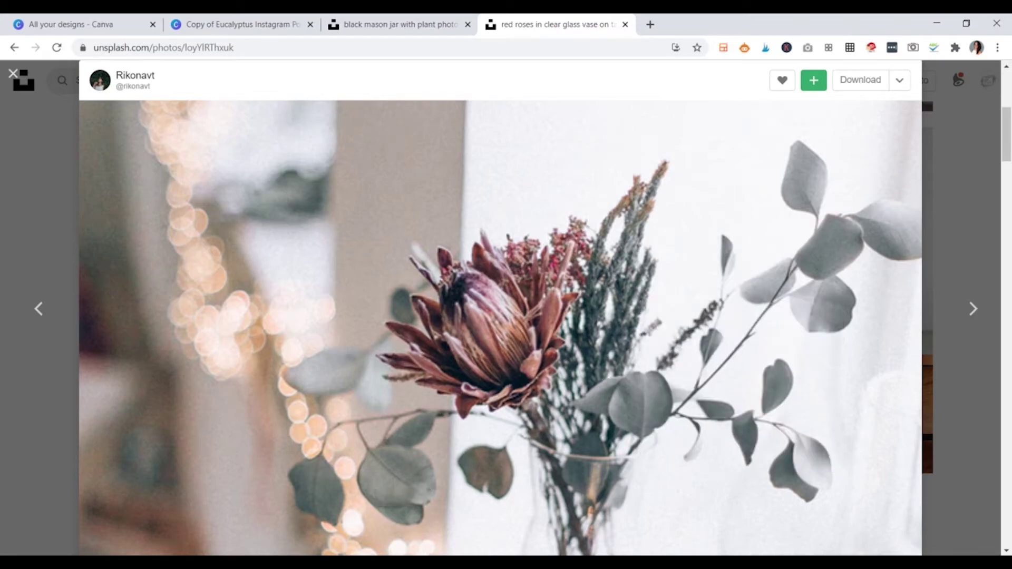
{"action": "left_click", "coordinate": [372, 564]}
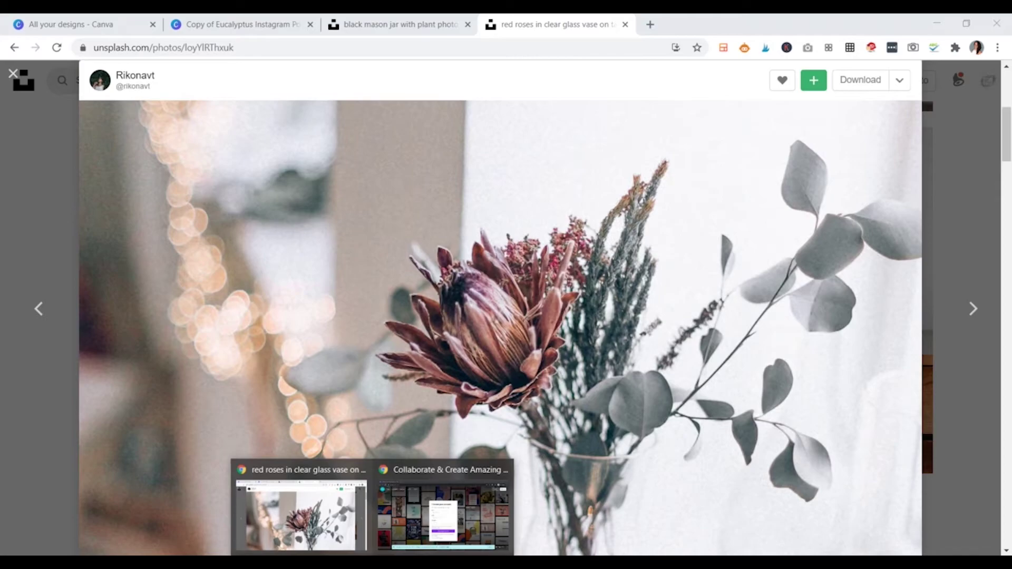
Paste the vase photo into Canva and drop it into page 3's left sky-and-hills frame
{"action": "left_click", "coordinate": [255, 22]}
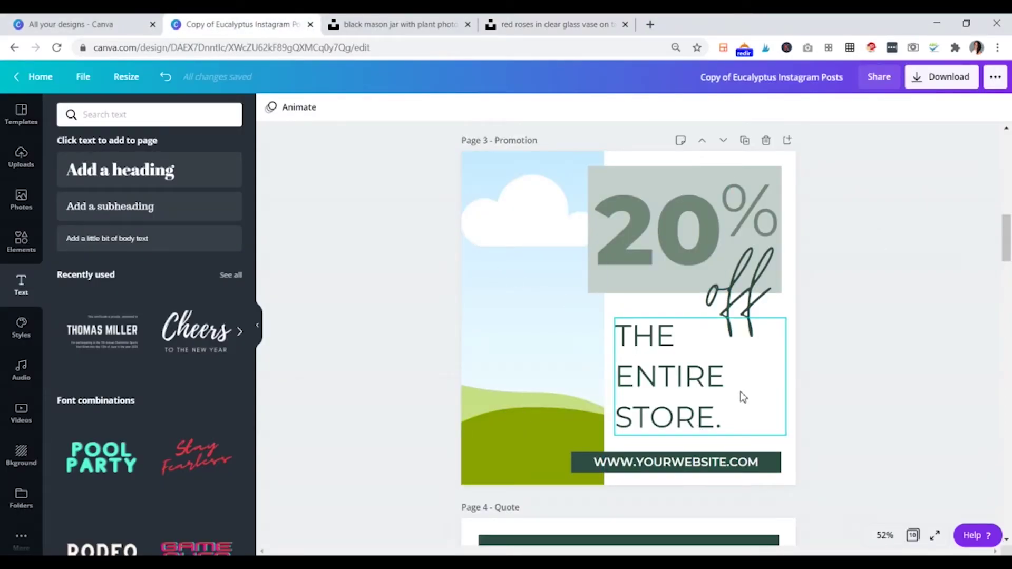
{"action": "key", "text": "ctrl+v"}
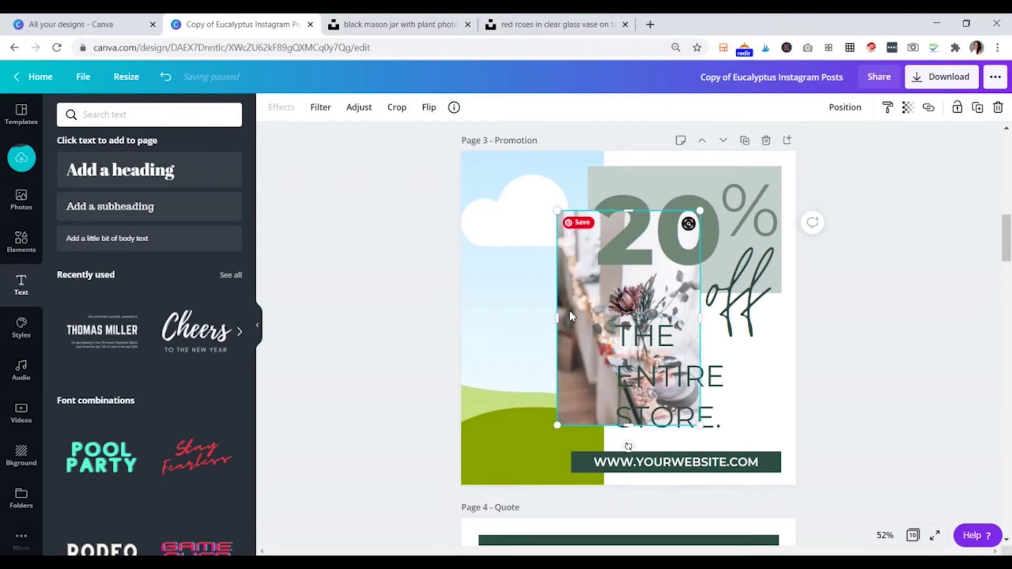
{"action": "right_click", "coordinate": [514, 253]}
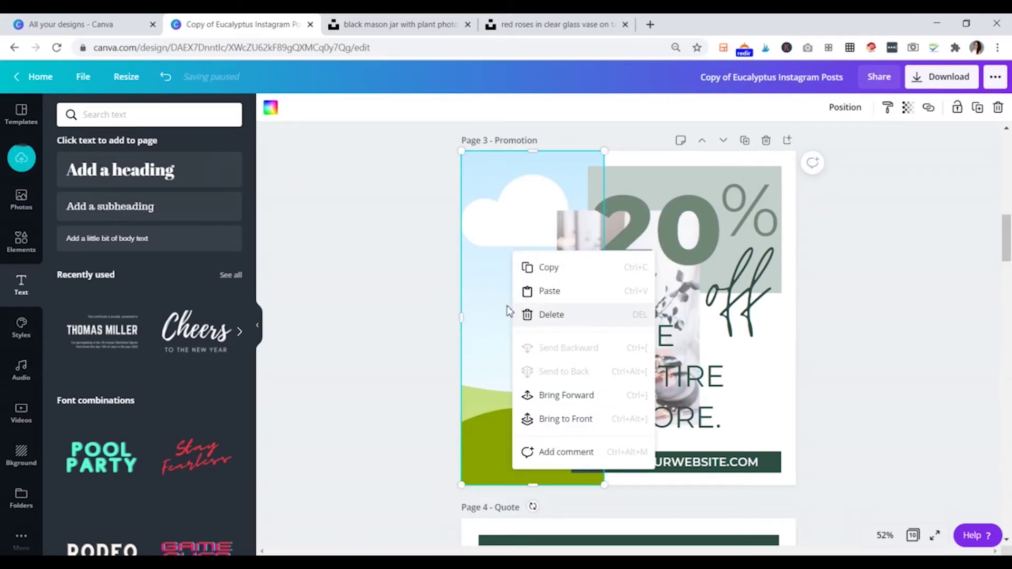
{"action": "left_click", "coordinate": [411, 328]}
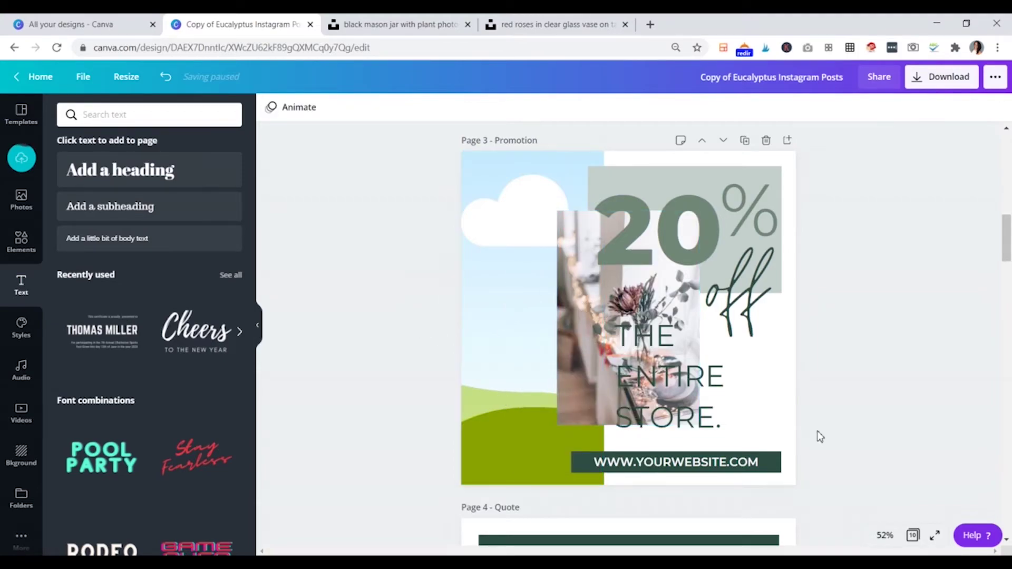
{"action": "left_click", "coordinate": [580, 352]}
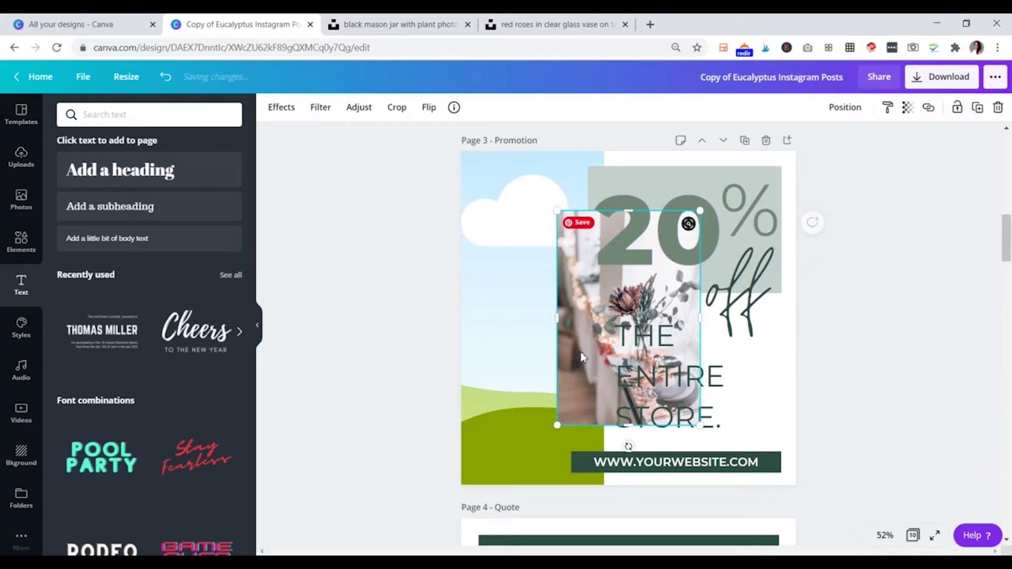
{"action": "left_click_drag", "start_coordinate": [580, 352], "coordinate": [573, 346]}
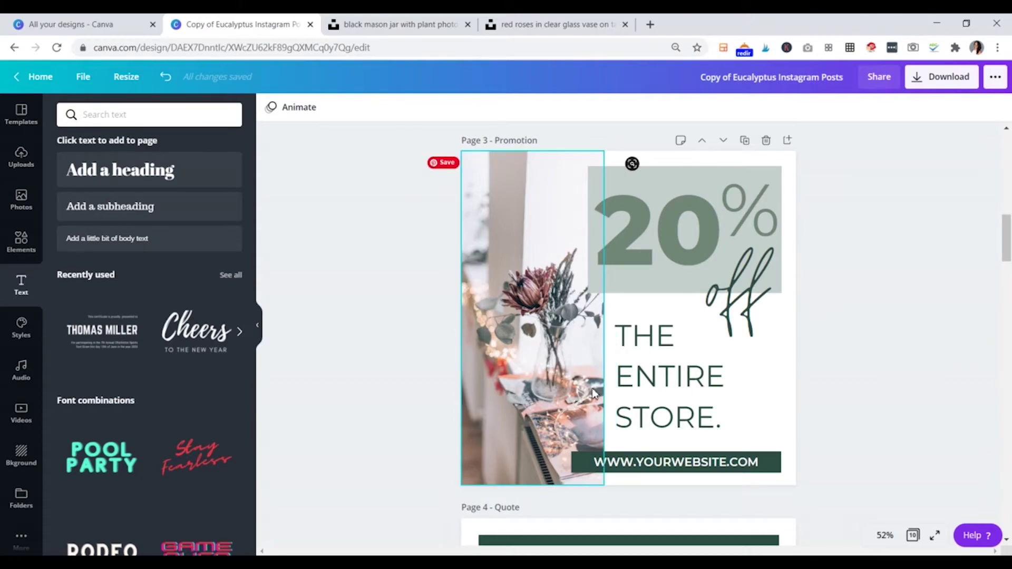
{"action": "double_click", "coordinate": [536, 331]}
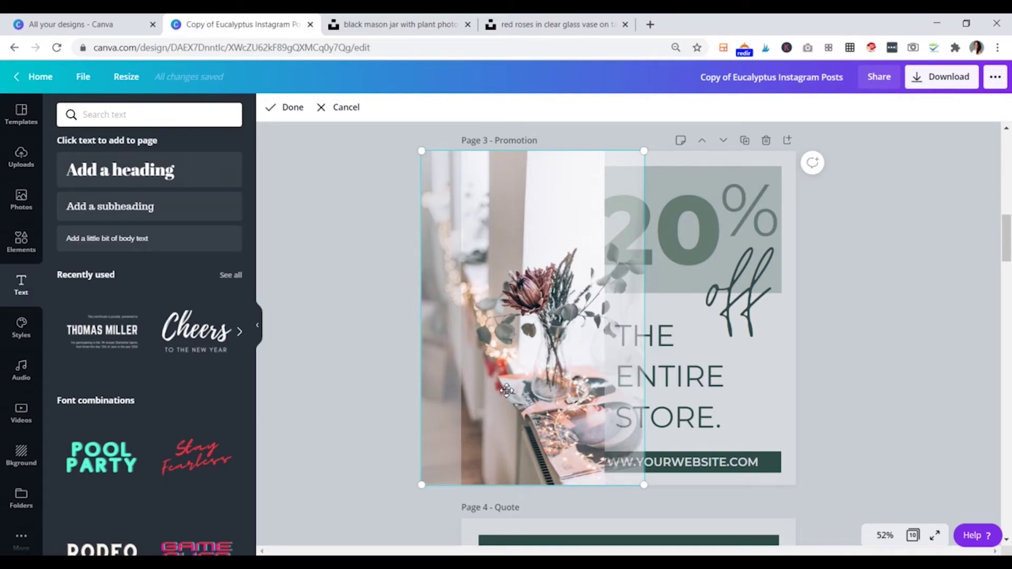
Enlarge the vase photo inside its frame and shift it up so the protea fills it
{"action": "left_click_drag", "start_coordinate": [506, 390], "coordinate": [498, 389]}
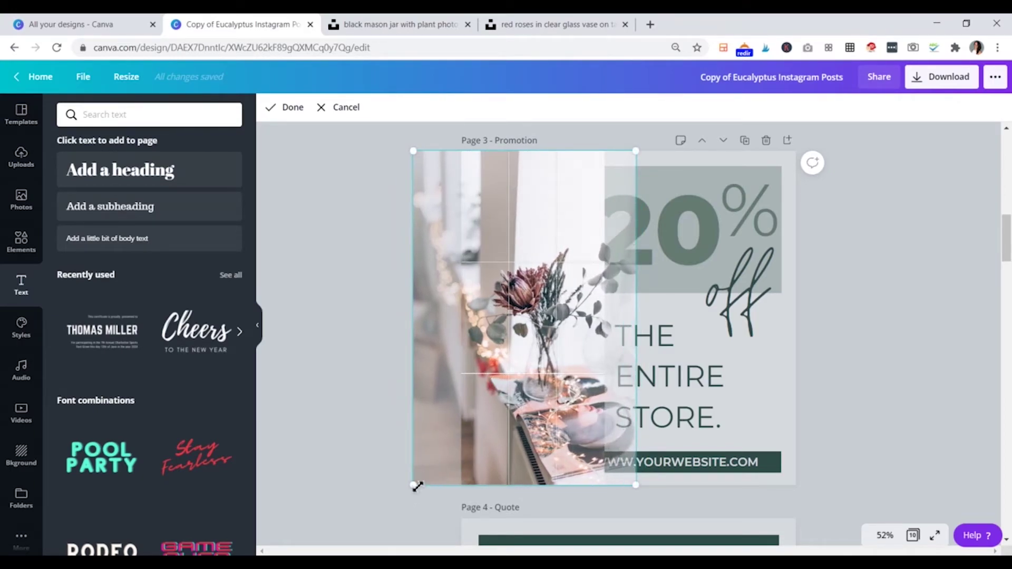
{"action": "left_click_drag", "start_coordinate": [416, 484], "coordinate": [312, 553]}
{"action": "left_click_drag", "start_coordinate": [391, 470], "coordinate": [407, 392]}
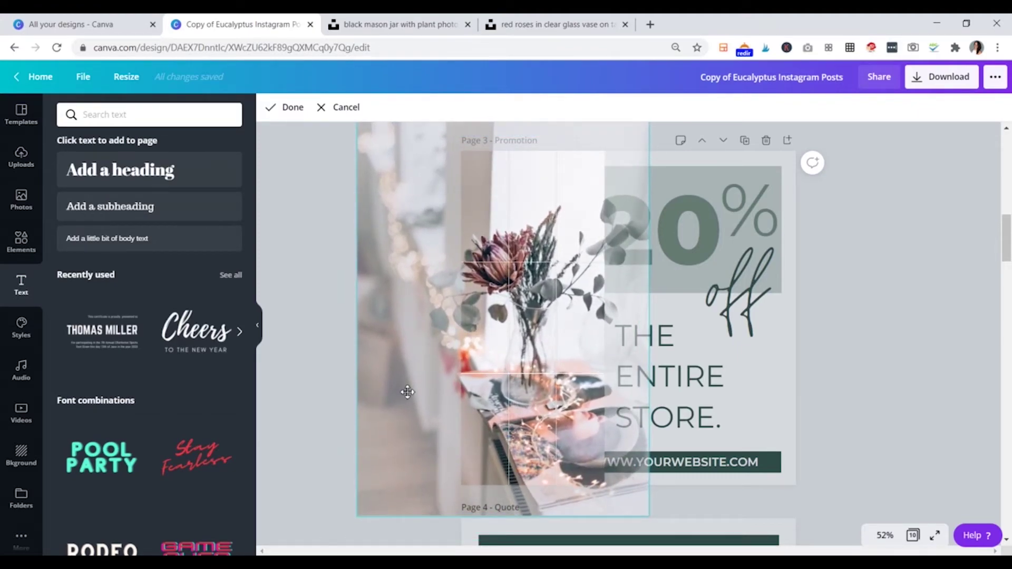
{"action": "left_click", "coordinate": [852, 380]}
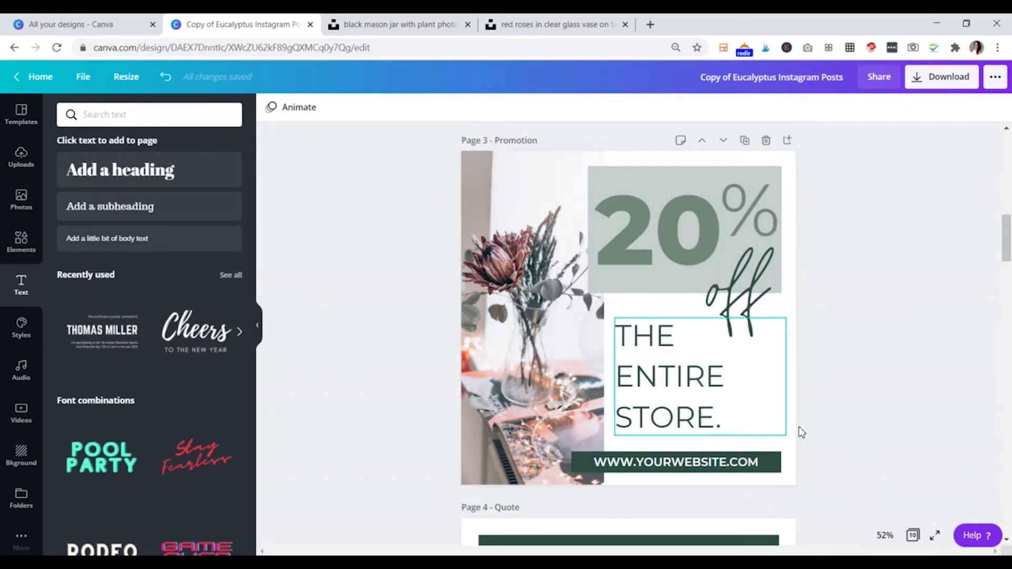
Scroll through the design pages back to page 3 and show the Uploads panel
{"action": "scroll", "coordinate": [817, 408], "scroll_direction": "down", "scroll_amount": 1}
{"action": "scroll", "coordinate": [767, 426], "scroll_direction": "down", "scroll_amount": 10}
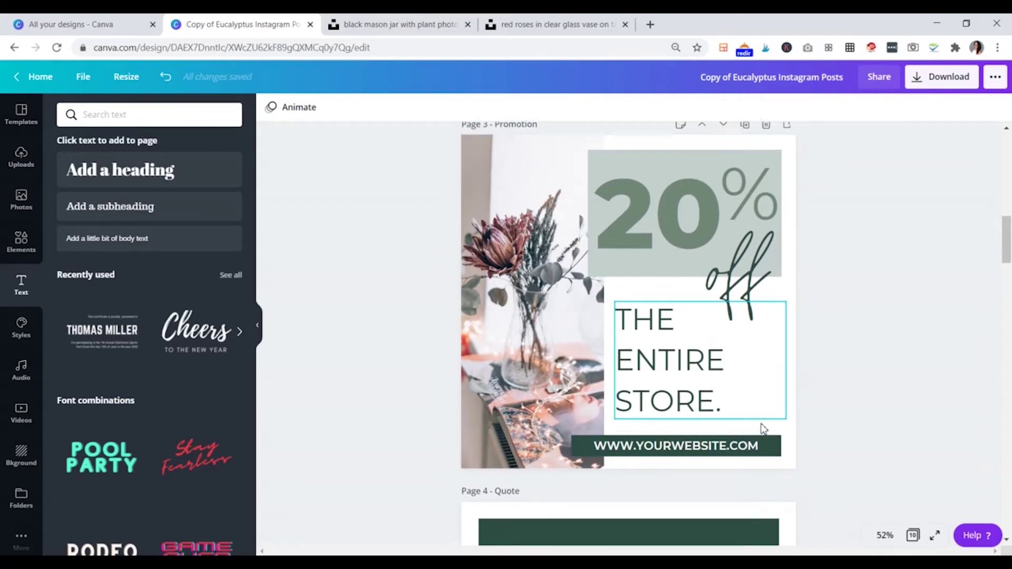
{"action": "scroll", "coordinate": [650, 424], "scroll_direction": "down", "scroll_amount": 10}
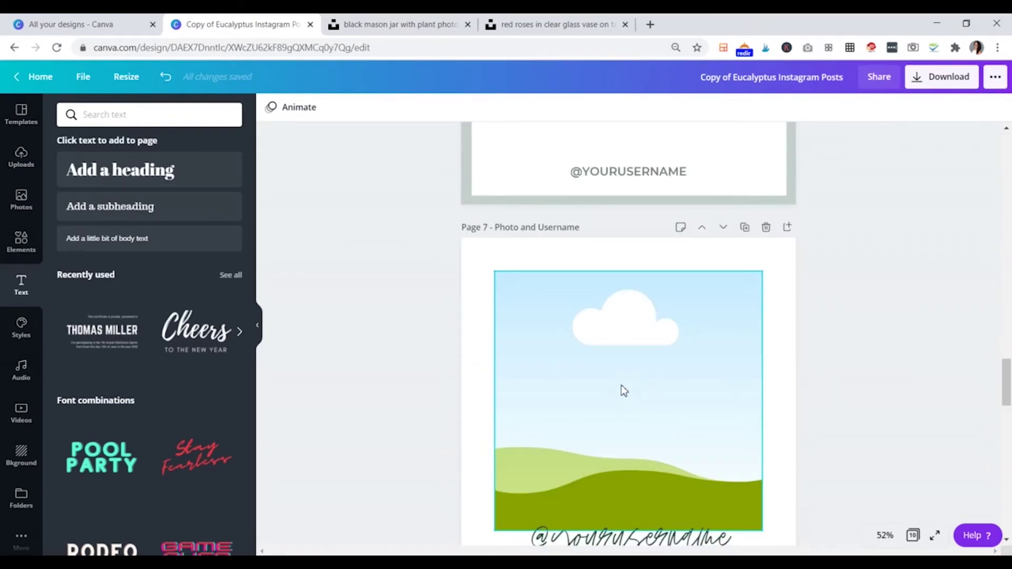
{"action": "scroll", "coordinate": [541, 443], "scroll_direction": "down", "scroll_amount": 3}
{"action": "scroll", "coordinate": [720, 420], "scroll_direction": "down", "scroll_amount": 6}
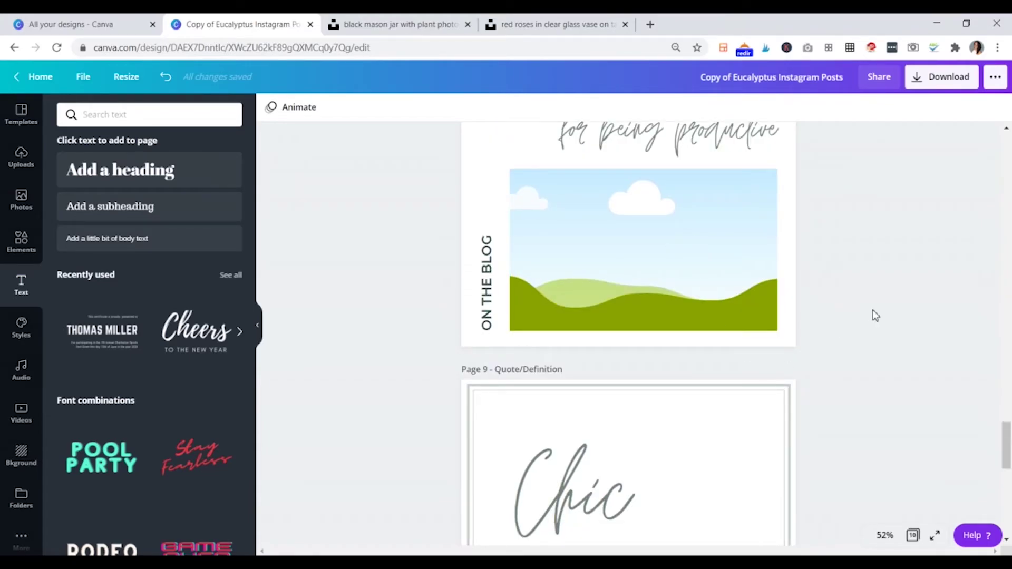
{"action": "scroll", "coordinate": [708, 441], "scroll_direction": "up", "scroll_amount": 20}
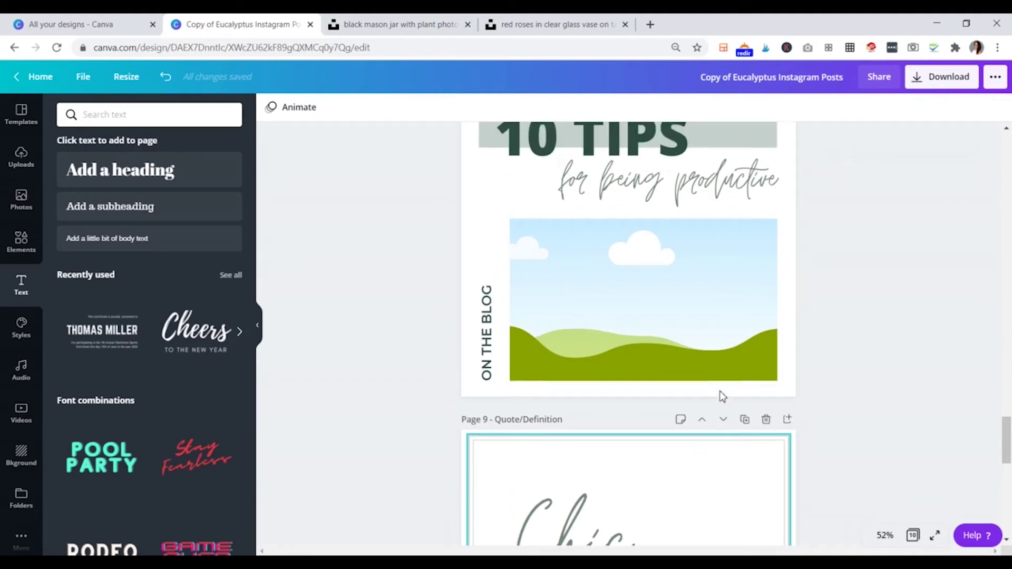
{"action": "scroll", "coordinate": [688, 444], "scroll_direction": "up", "scroll_amount": 6}
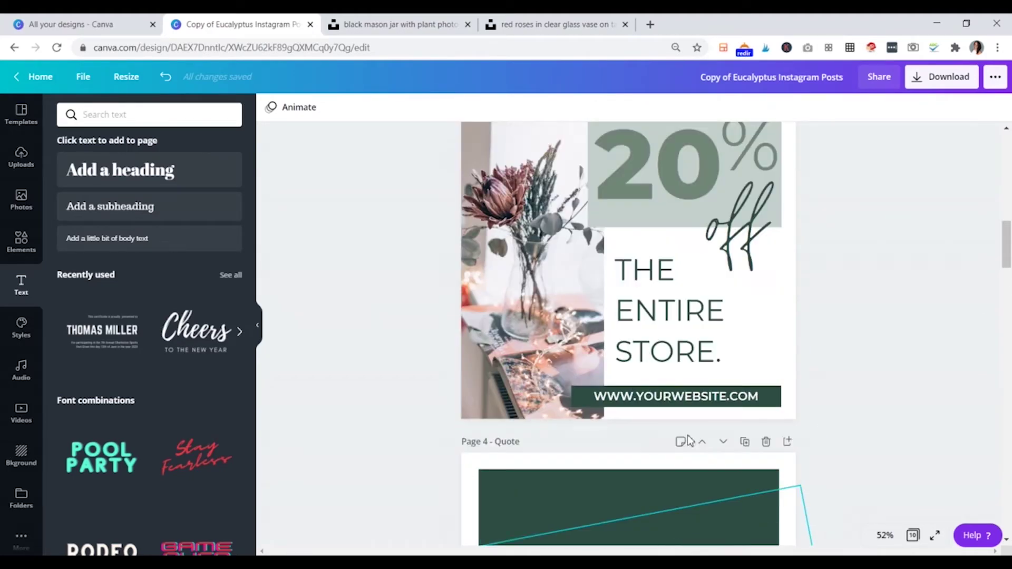
{"action": "scroll", "coordinate": [531, 332], "scroll_direction": "up", "scroll_amount": 2}
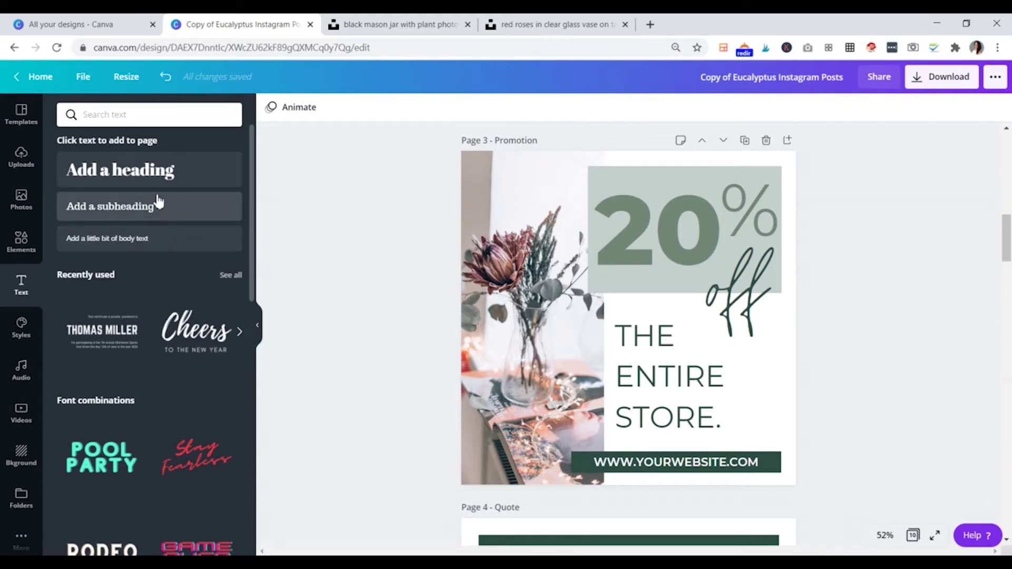
{"action": "left_click_drag", "start_coordinate": [70, 167], "coordinate": [346, 239]}
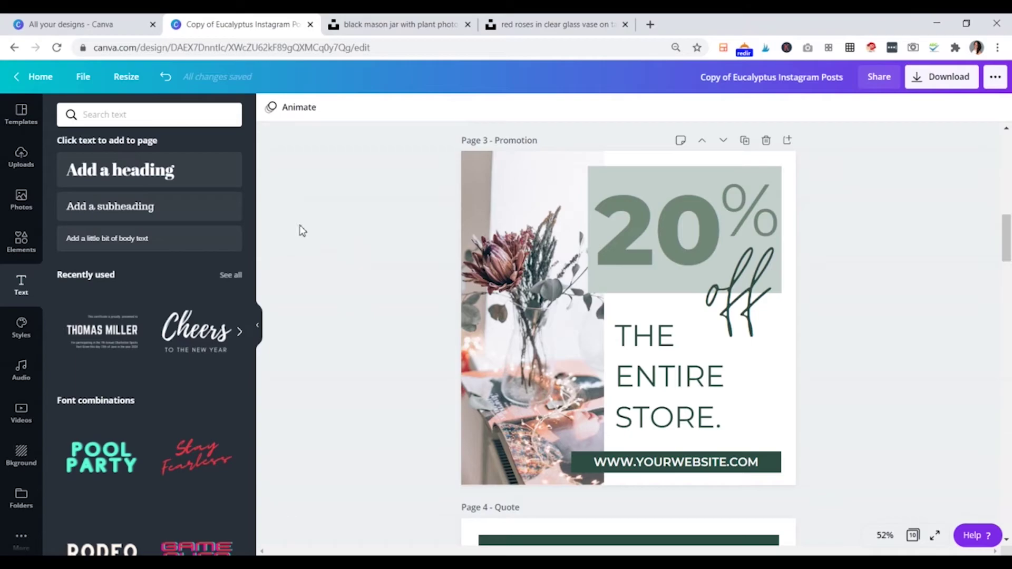
{"action": "left_click", "coordinate": [20, 161]}
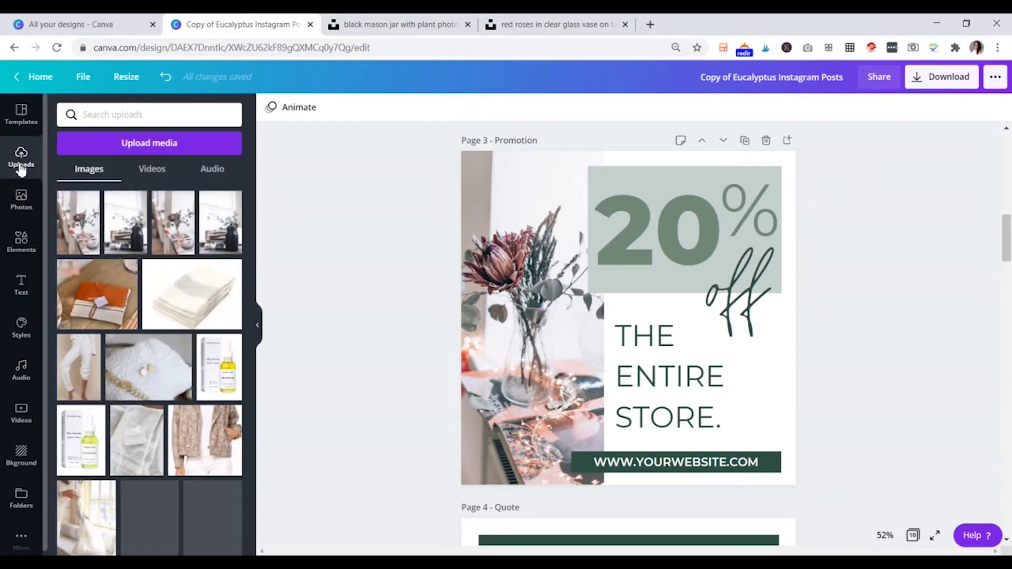
Start a computer upload, cancel the file chooser, and return to the uploaded images list
{"action": "left_click", "coordinate": [199, 149]}
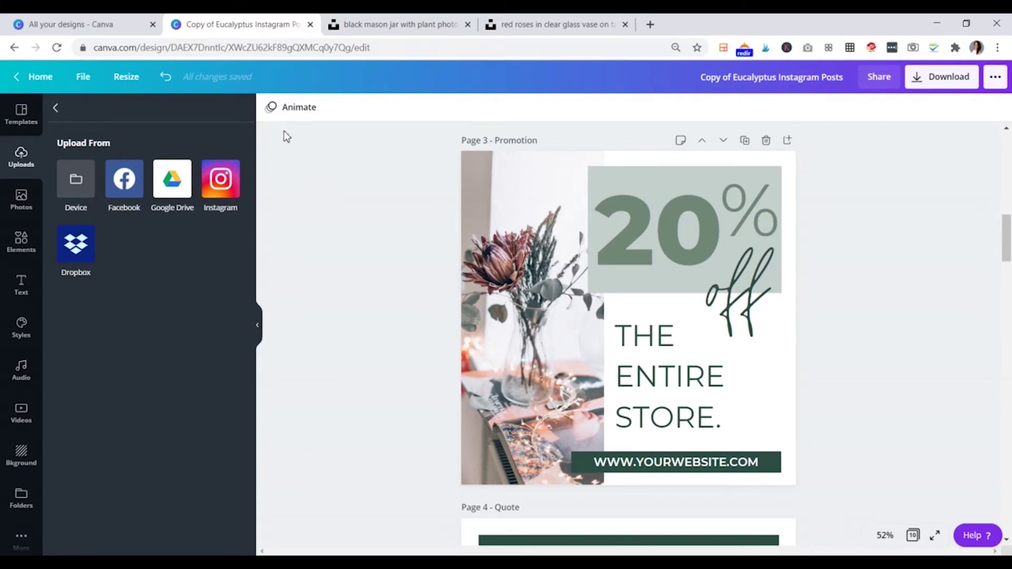
{"action": "left_click", "coordinate": [86, 177]}
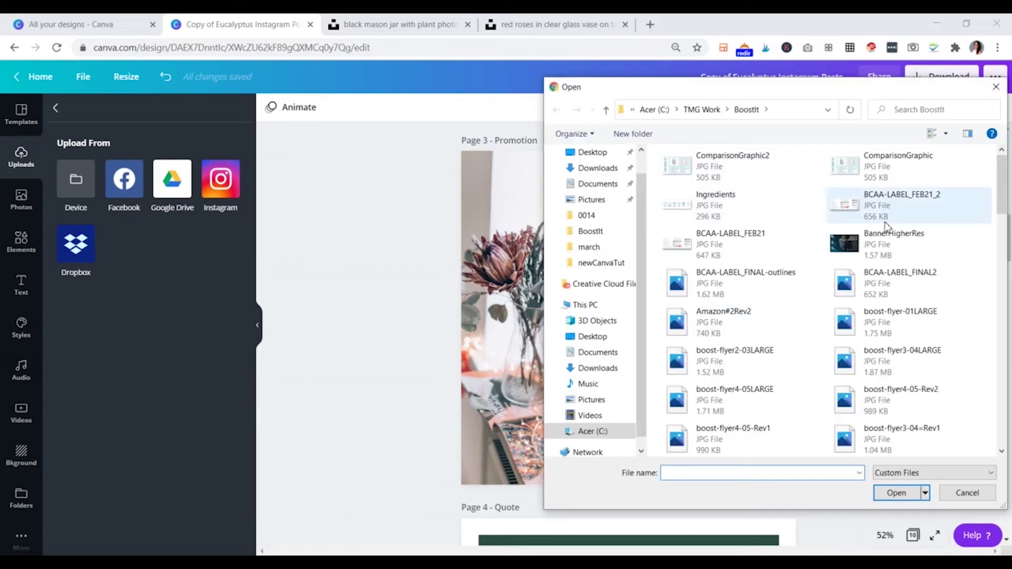
{"action": "left_click", "coordinate": [968, 494]}
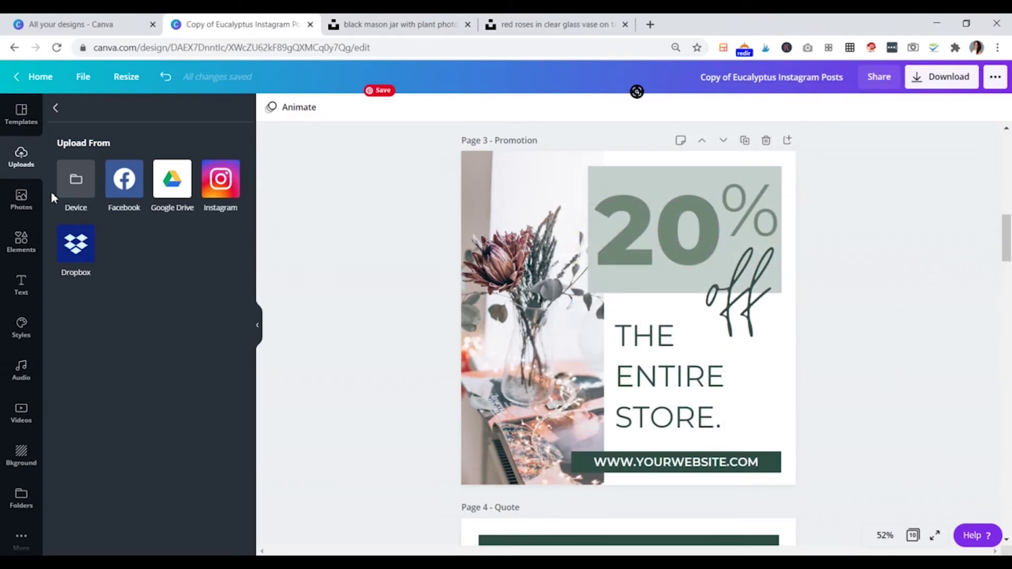
{"action": "left_click", "coordinate": [55, 110]}
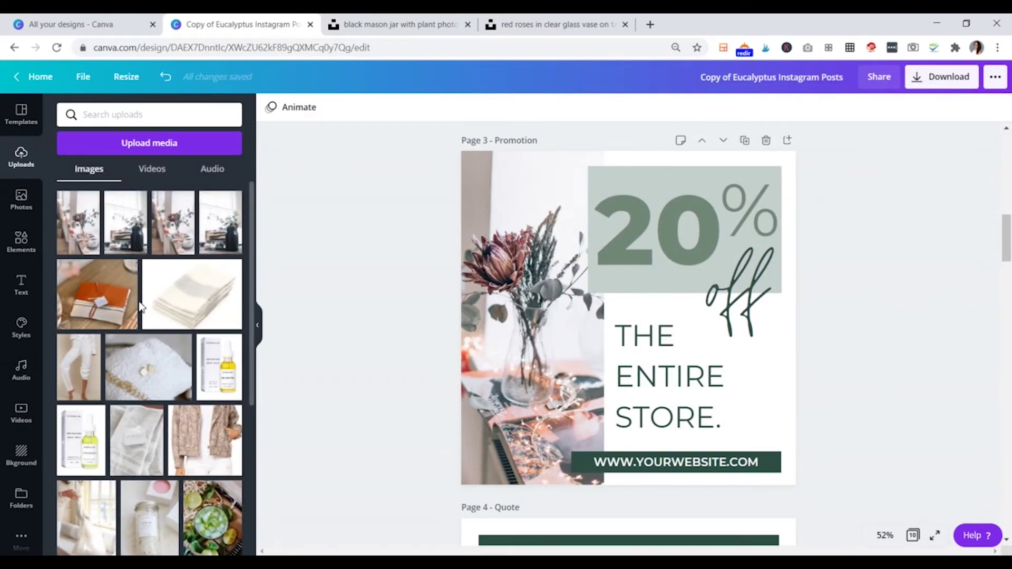
Put the orange package photo in page 3's left frame, enlarged and repositioned to fill it
{"action": "left_click_drag", "start_coordinate": [101, 314], "coordinate": [478, 317]}
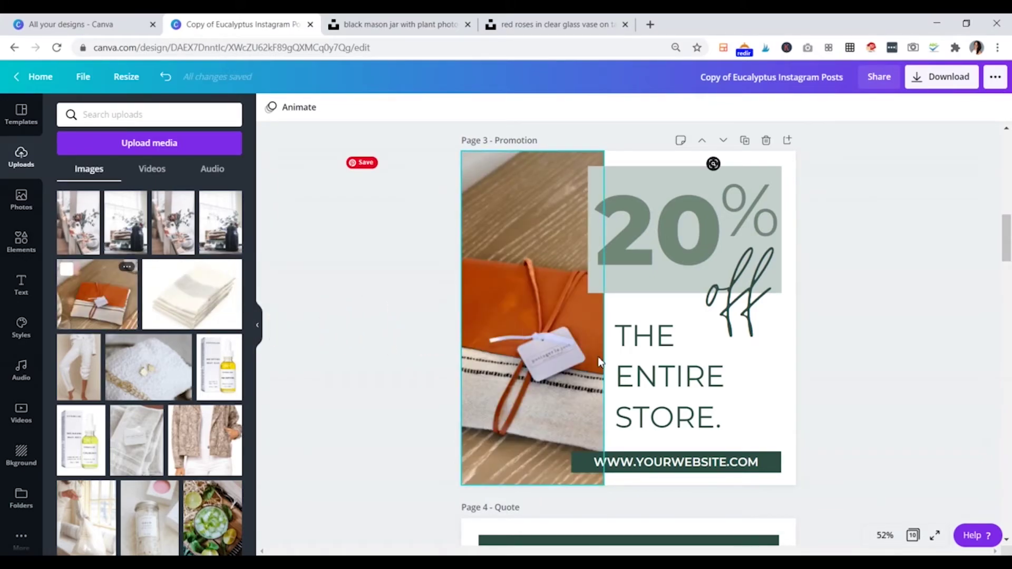
{"action": "double_click", "coordinate": [562, 354]}
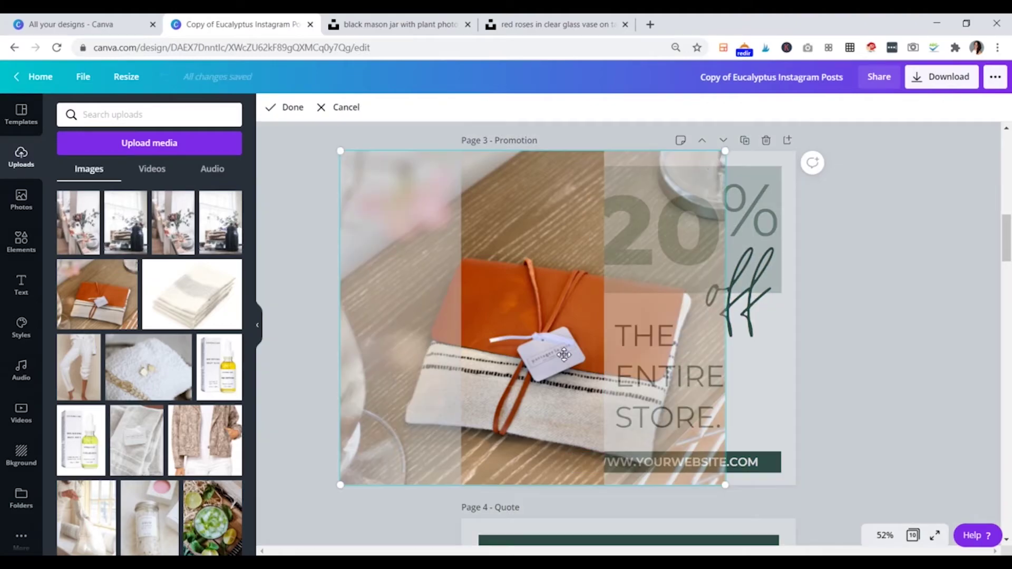
{"action": "left_click_drag", "start_coordinate": [724, 153], "coordinate": [847, 64]}
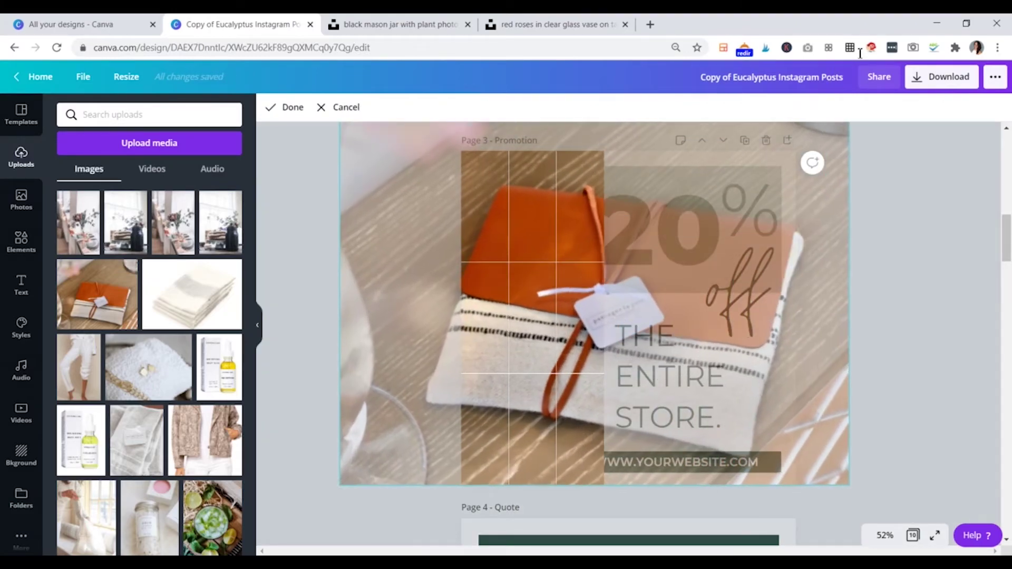
{"action": "left_click_drag", "start_coordinate": [566, 356], "coordinate": [576, 351]}
{"action": "left_click", "coordinate": [897, 328]}
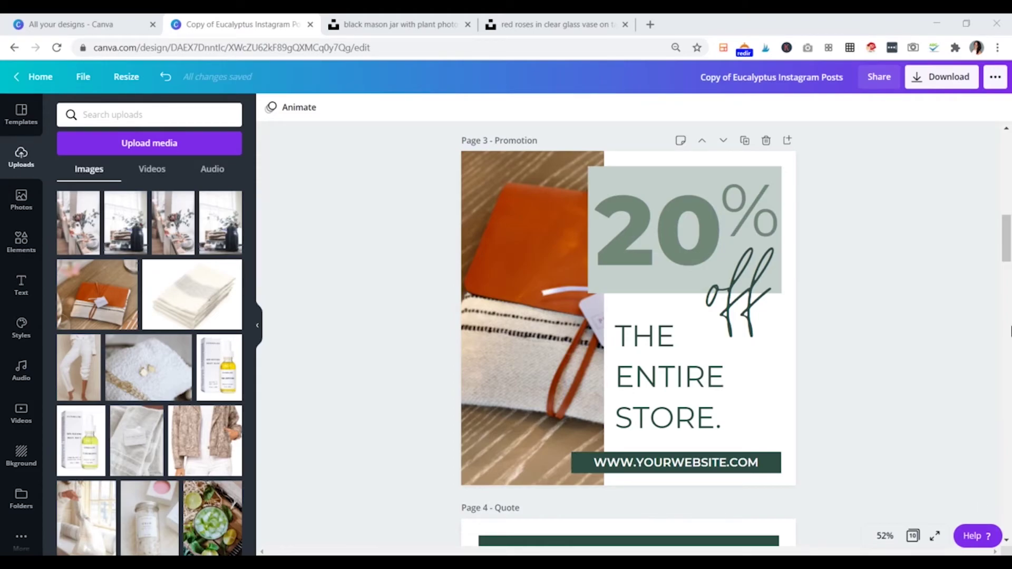
{"action": "left_click", "coordinate": [949, 83]}
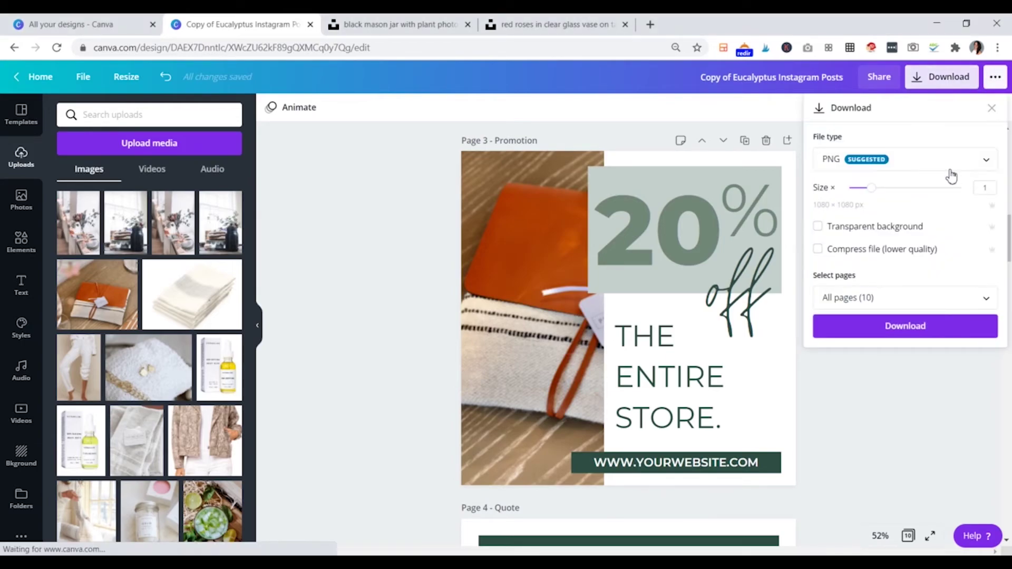
Browse the available download file types and keep PNG selected
{"action": "left_click", "coordinate": [870, 167]}
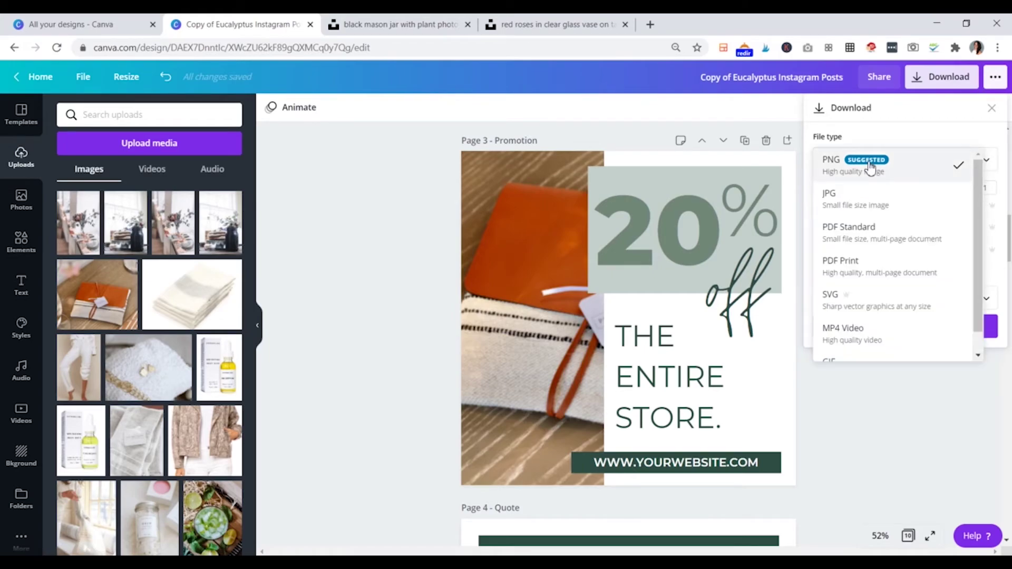
{"action": "scroll", "coordinate": [890, 227], "scroll_direction": "down", "scroll_amount": 1}
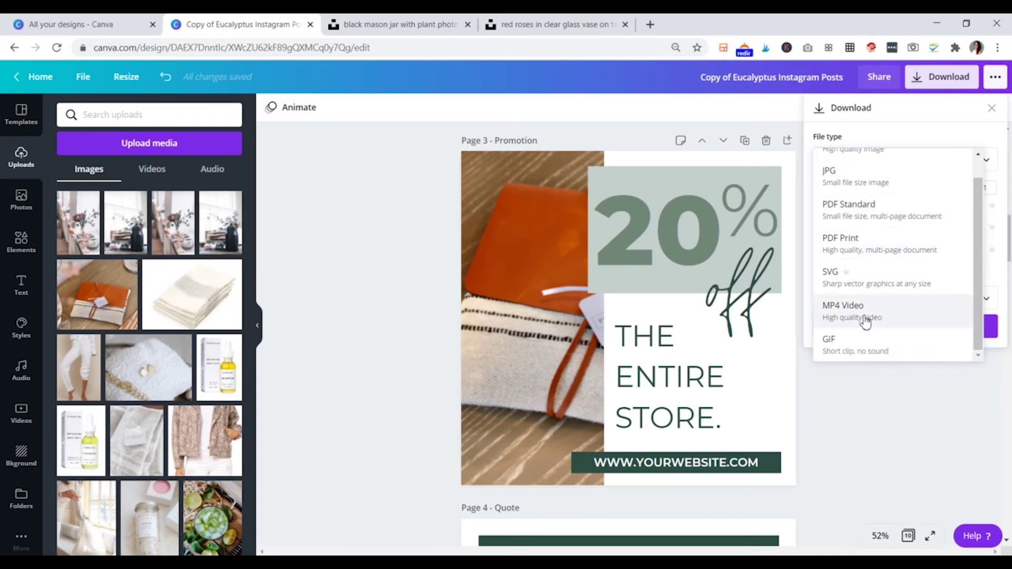
{"action": "scroll", "coordinate": [877, 330], "scroll_direction": "up", "scroll_amount": 1}
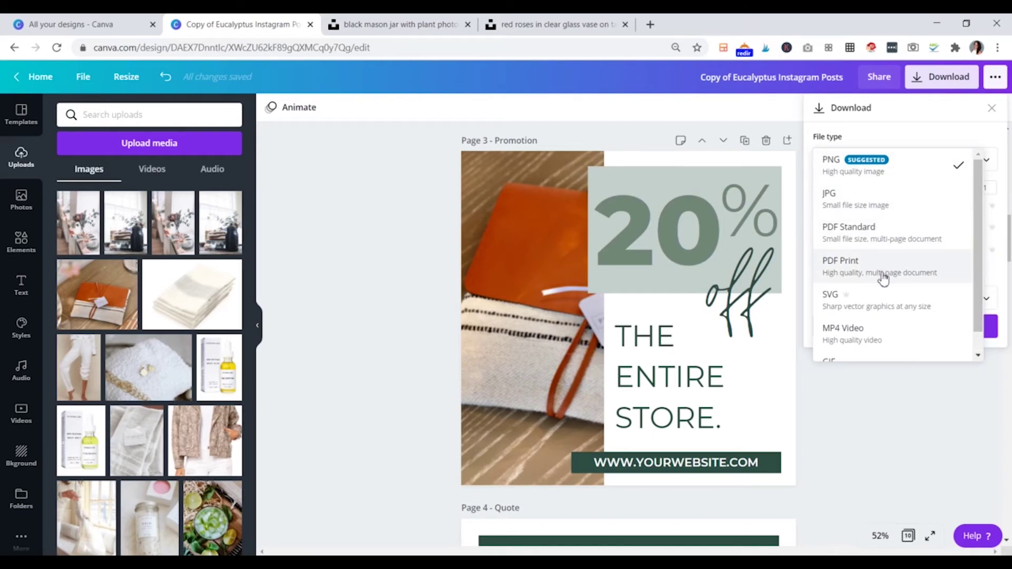
{"action": "scroll", "coordinate": [880, 272], "scroll_direction": "down", "scroll_amount": 1}
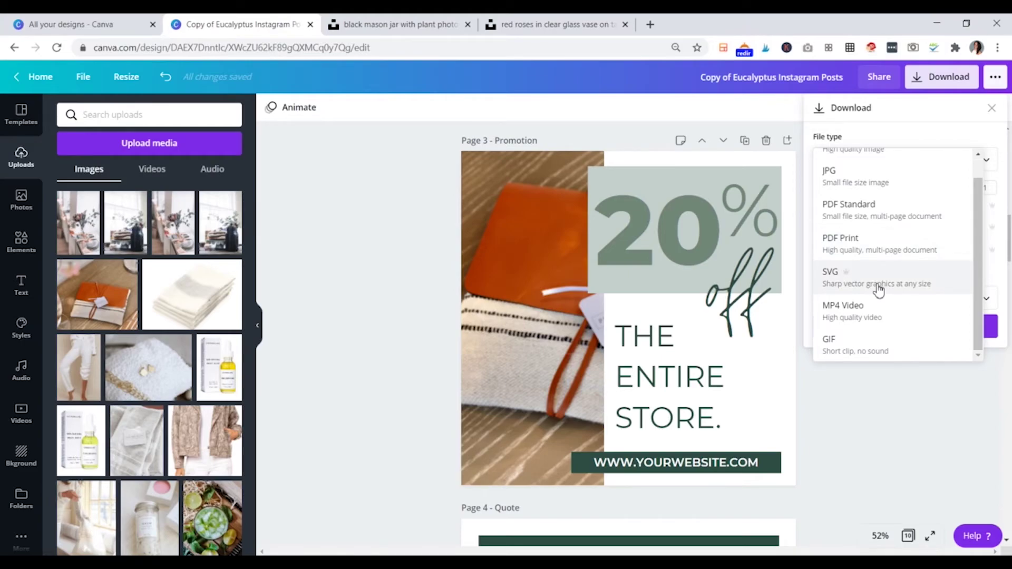
{"action": "scroll", "coordinate": [878, 289], "scroll_direction": "up", "scroll_amount": 1}
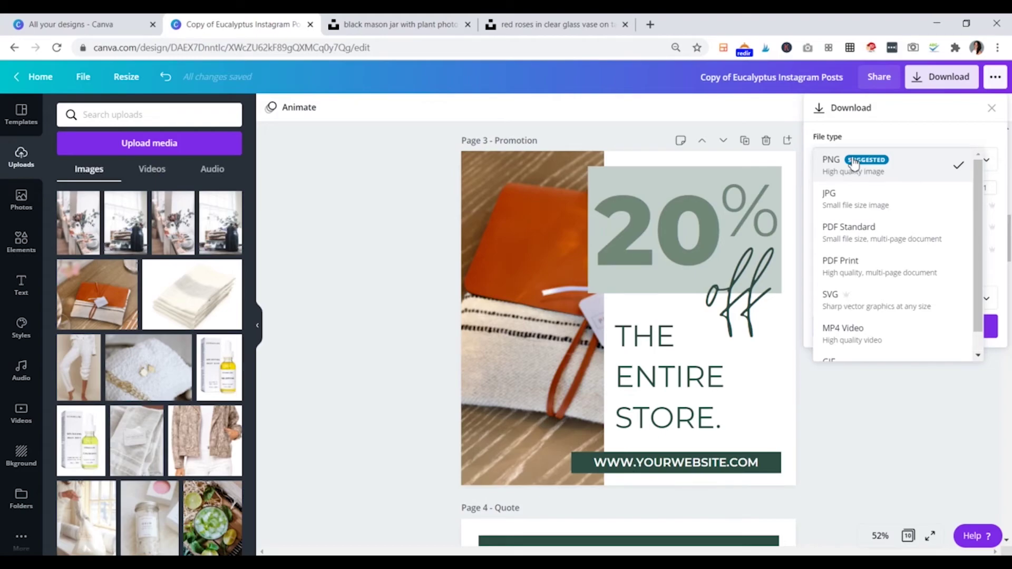
{"action": "left_click", "coordinate": [890, 173]}
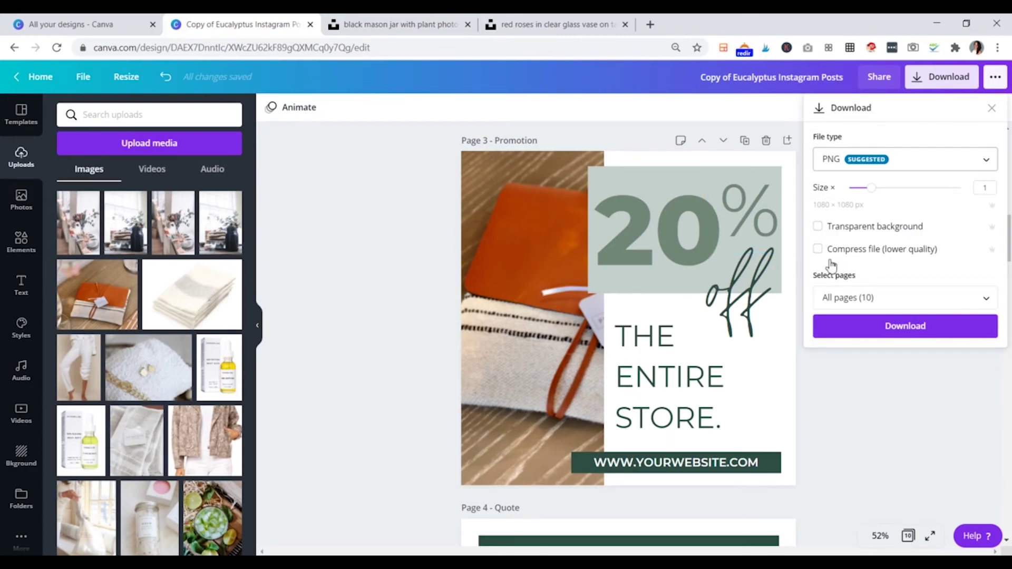
Switch the page selection from Page 3 only to all 10 pages and download the PNG zip
{"action": "left_click", "coordinate": [835, 304]}
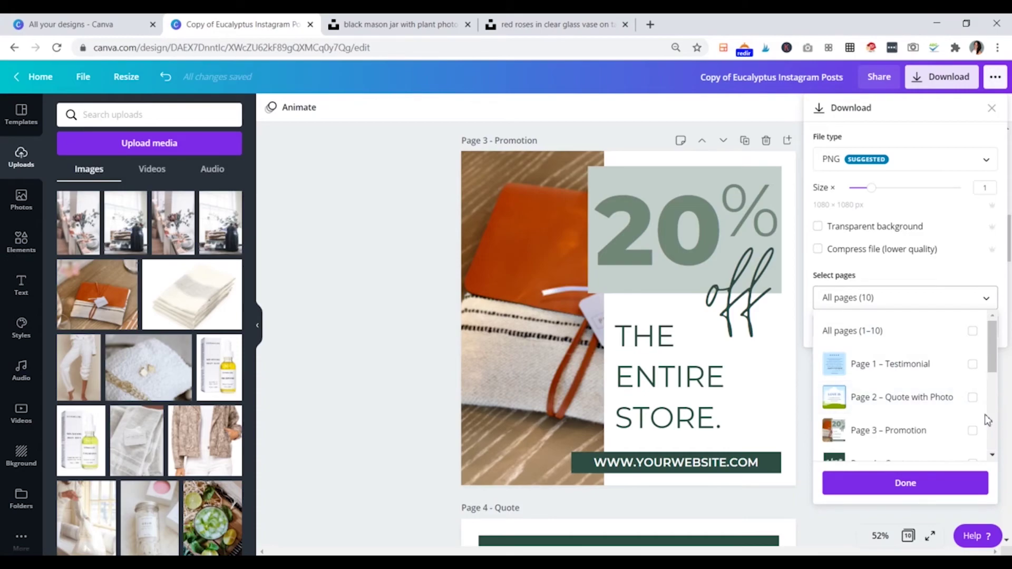
{"action": "left_click", "coordinate": [972, 431]}
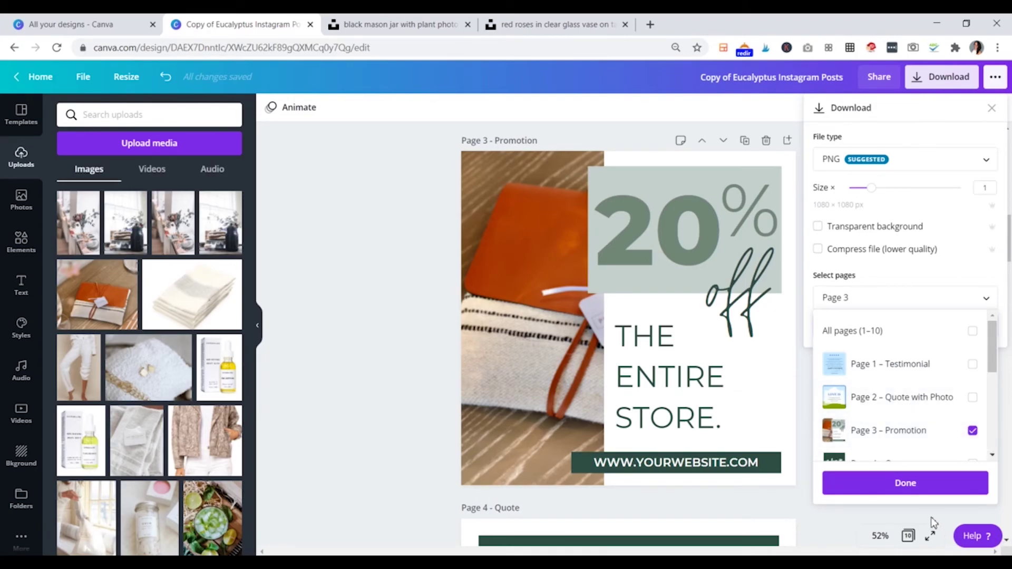
{"action": "left_click", "coordinate": [914, 490]}
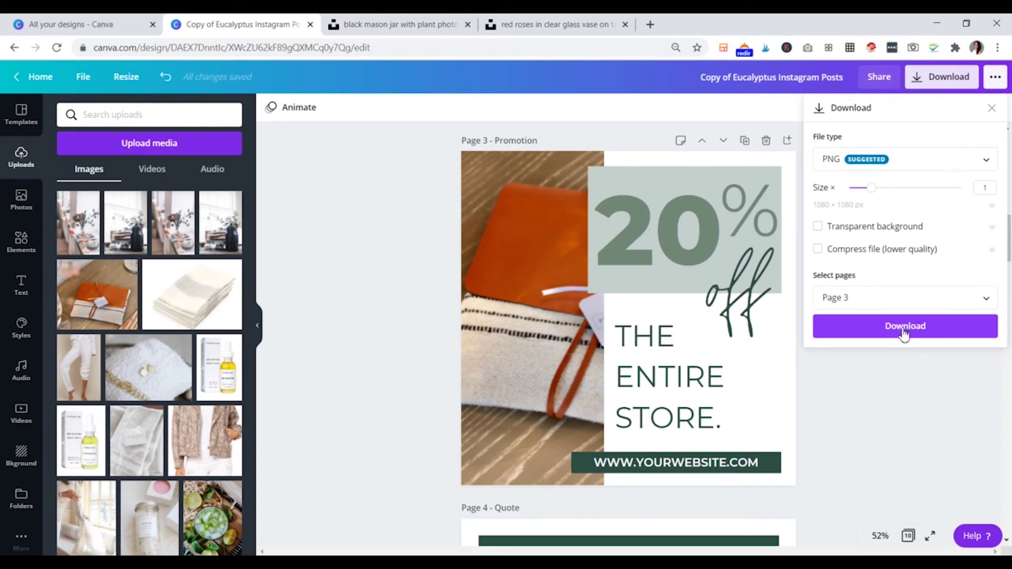
{"action": "left_click", "coordinate": [957, 296]}
{"action": "left_click", "coordinate": [980, 332]}
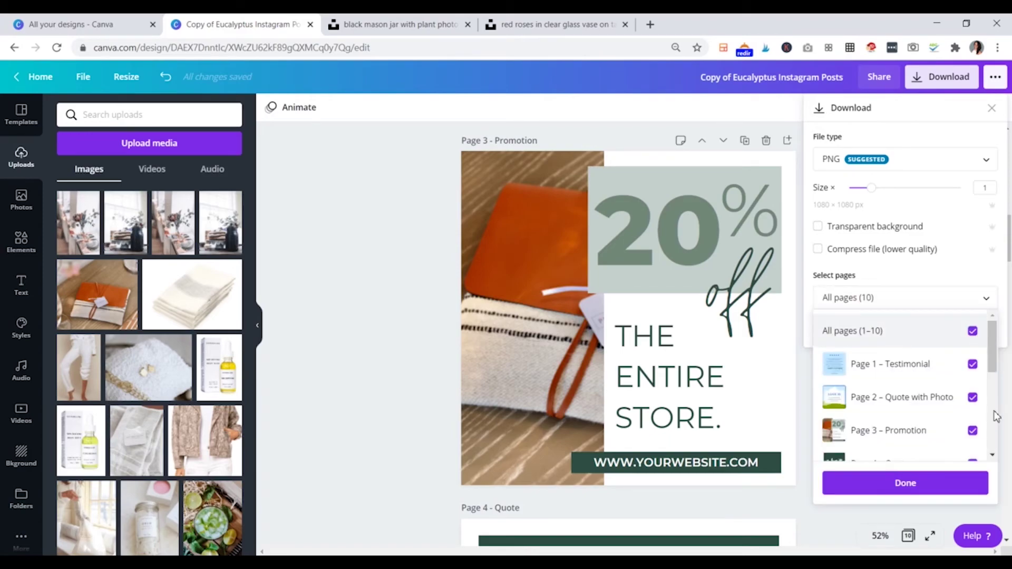
{"action": "left_click", "coordinate": [947, 270]}
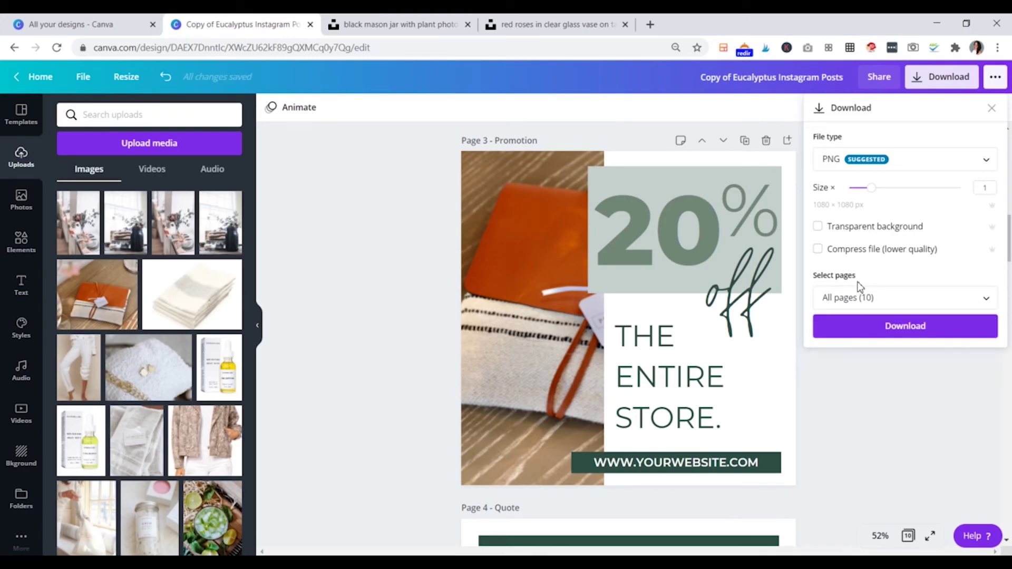
{"action": "left_click", "coordinate": [883, 328]}
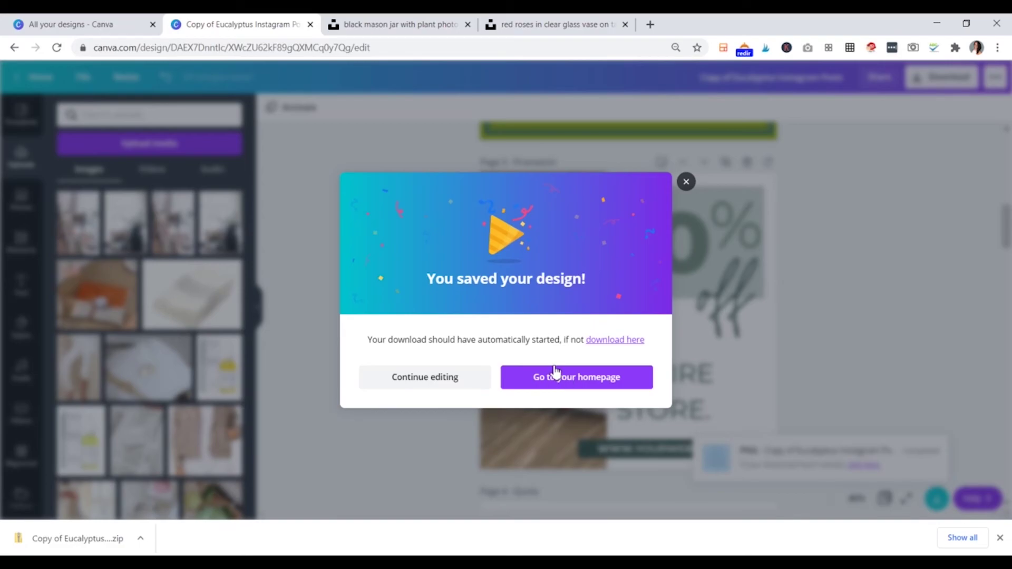
{"action": "left_click", "coordinate": [687, 182]}
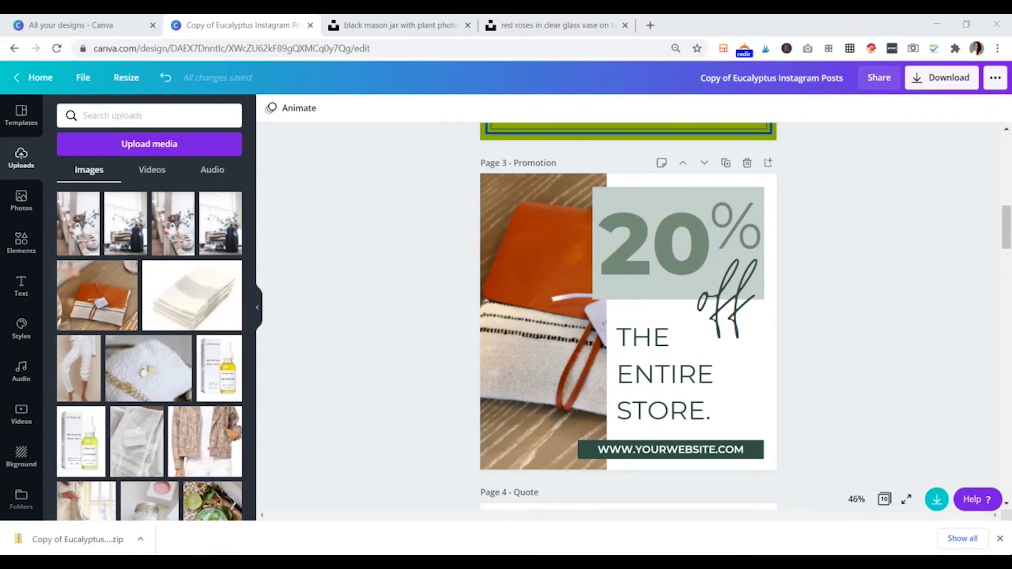
Replace 'THE ENTIRE STORE.' on the promotion page with 'Your TEXT' and 'Here!' on a new line
{"action": "double_click", "coordinate": [646, 374]}
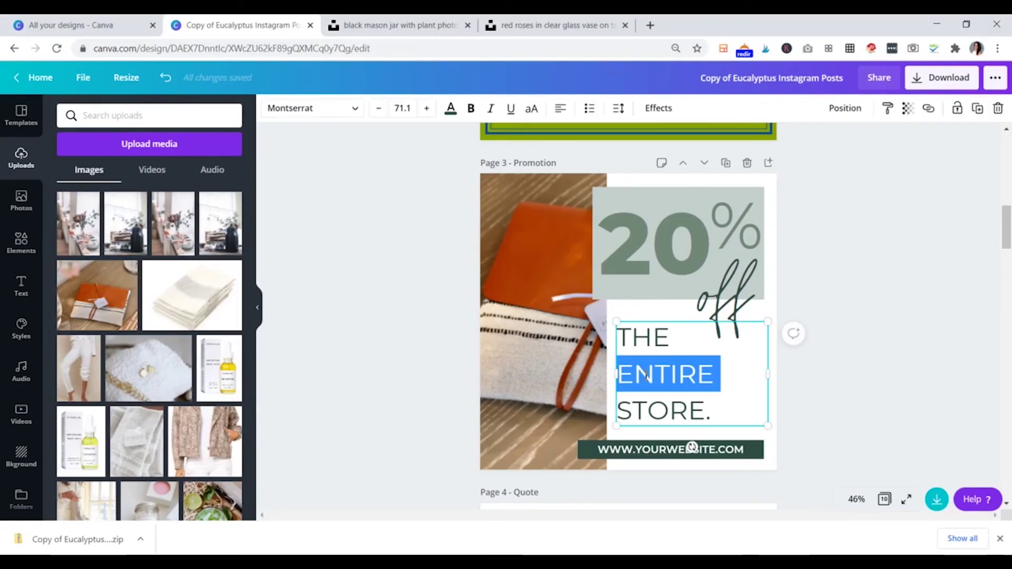
{"action": "left_click", "coordinate": [678, 375]}
{"action": "left_click_drag", "start_coordinate": [708, 410], "coordinate": [615, 342]}
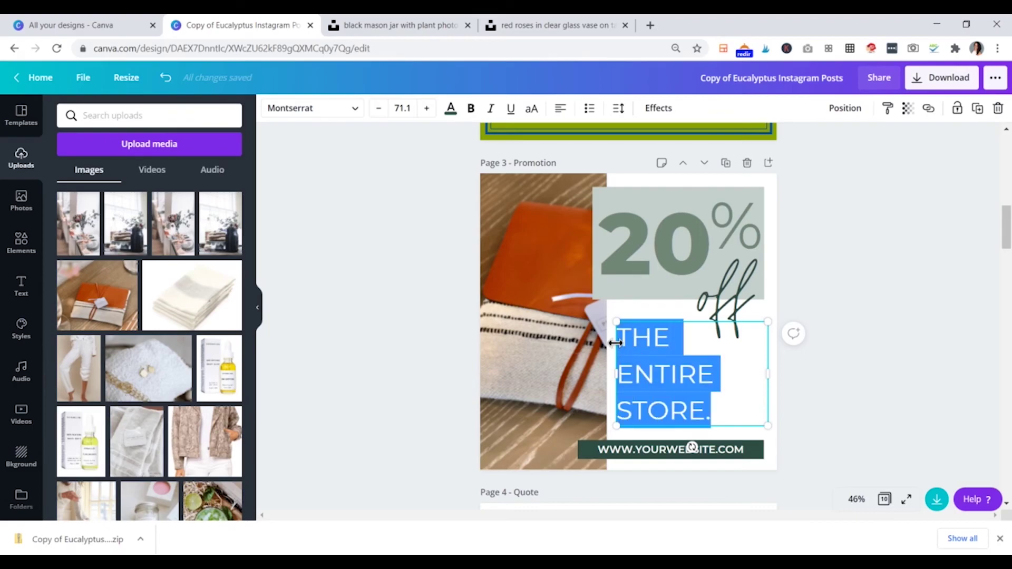
{"action": "type", "text": "Your"}
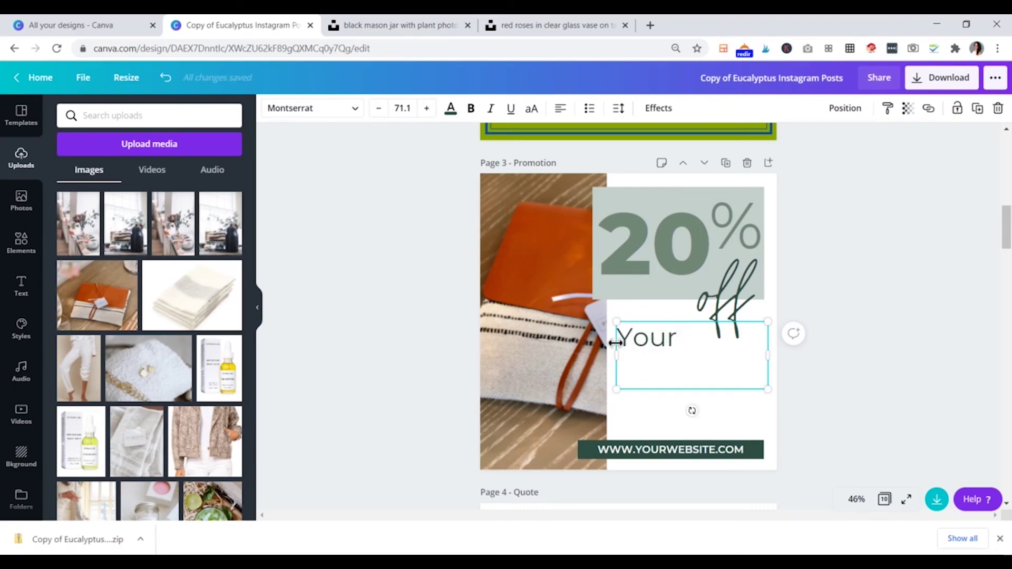
{"action": "type", "text": "TEST"}
{"action": "key", "text": "BackSpace"}
{"action": "key", "text": "BackSpace"}
{"action": "type", "text": "Z"}
{"action": "key", "text": "BackSpace"}
{"action": "type", "text": "XT"}
{"action": "key", "text": "Return"}
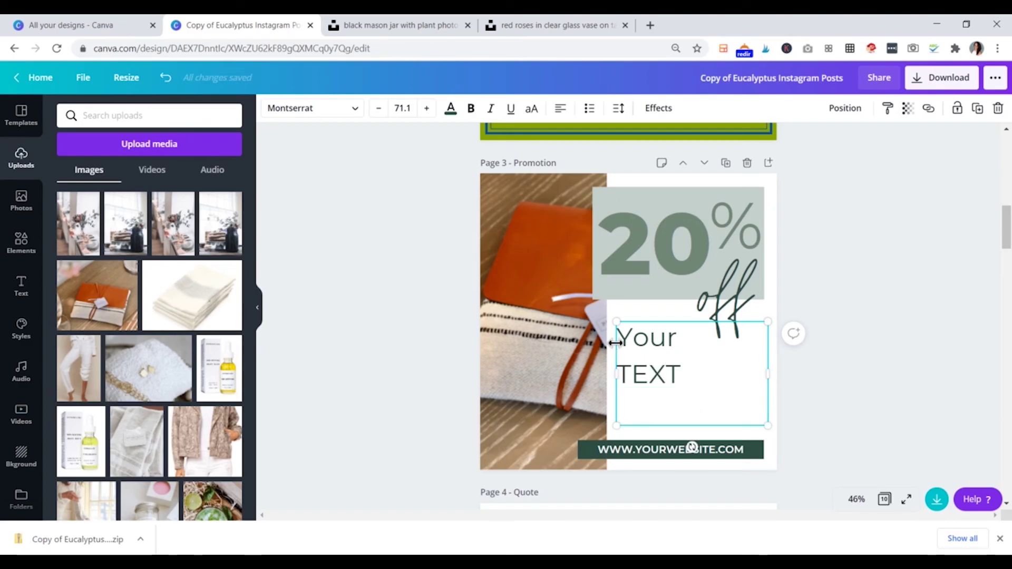
{"action": "type", "text": "Here!"}
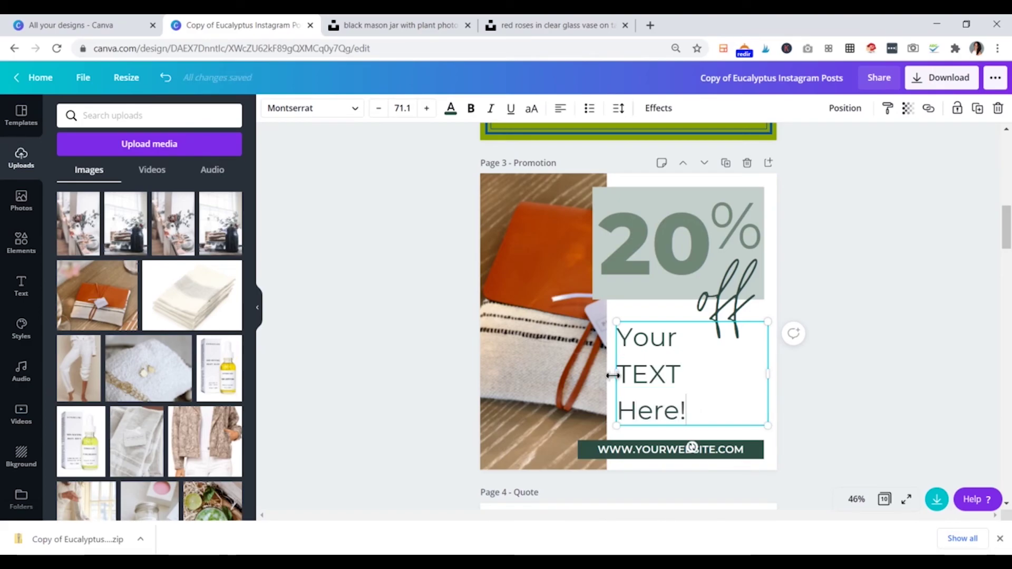
Type 'M' into the website address text, then deselect it
{"action": "double_click", "coordinate": [646, 452]}
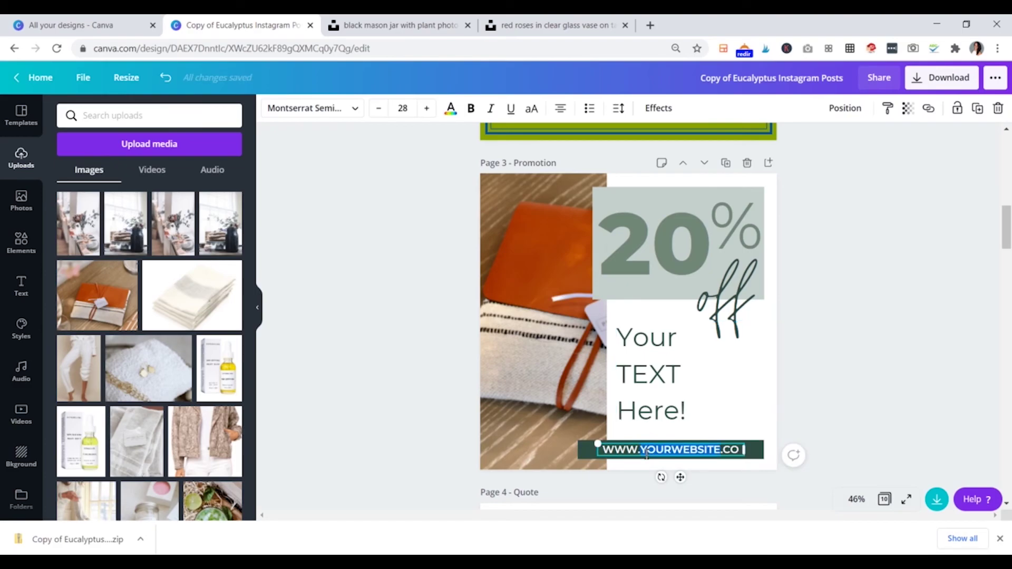
{"action": "type", "text": "M"}
{"action": "left_click", "coordinate": [829, 329]}
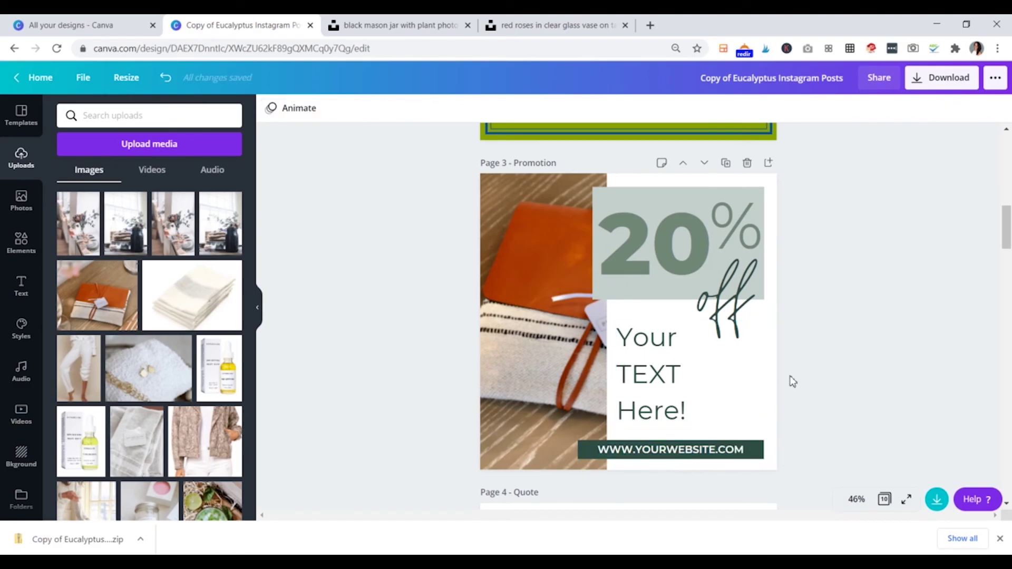